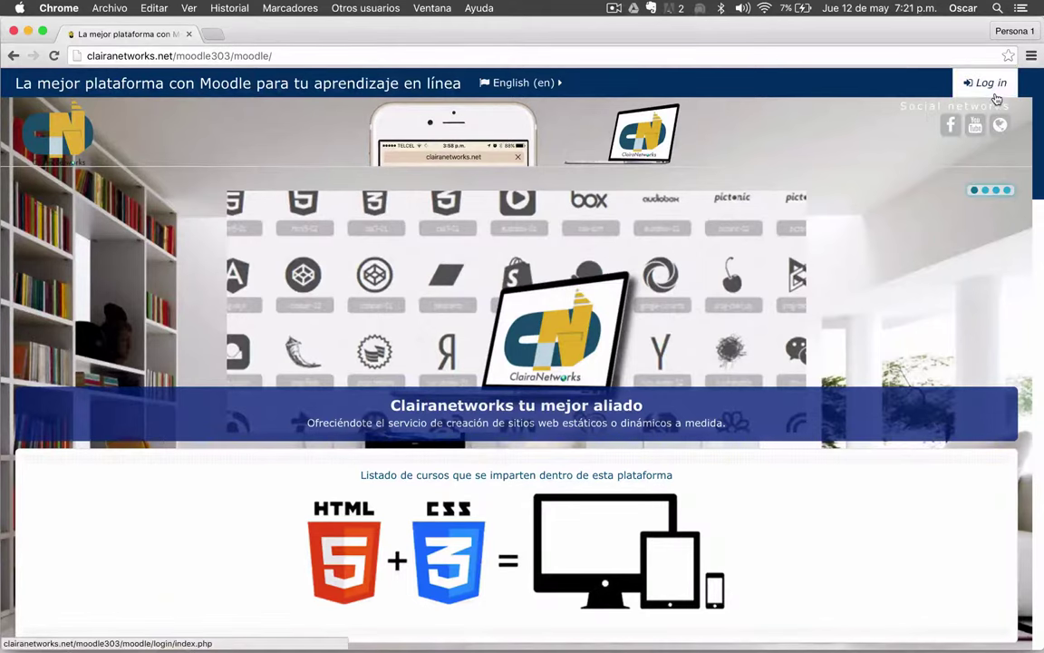
- Go to the clairanetworks login page and scroll through its new-account instructions
left_click(988, 88)
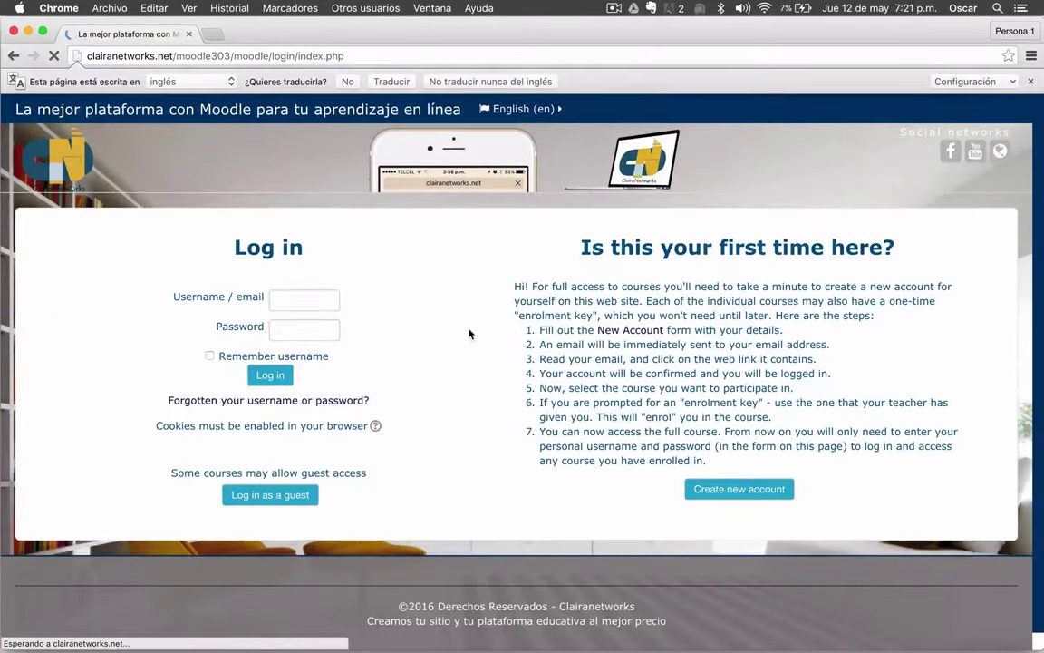
scroll(635, 236, "down", 1)
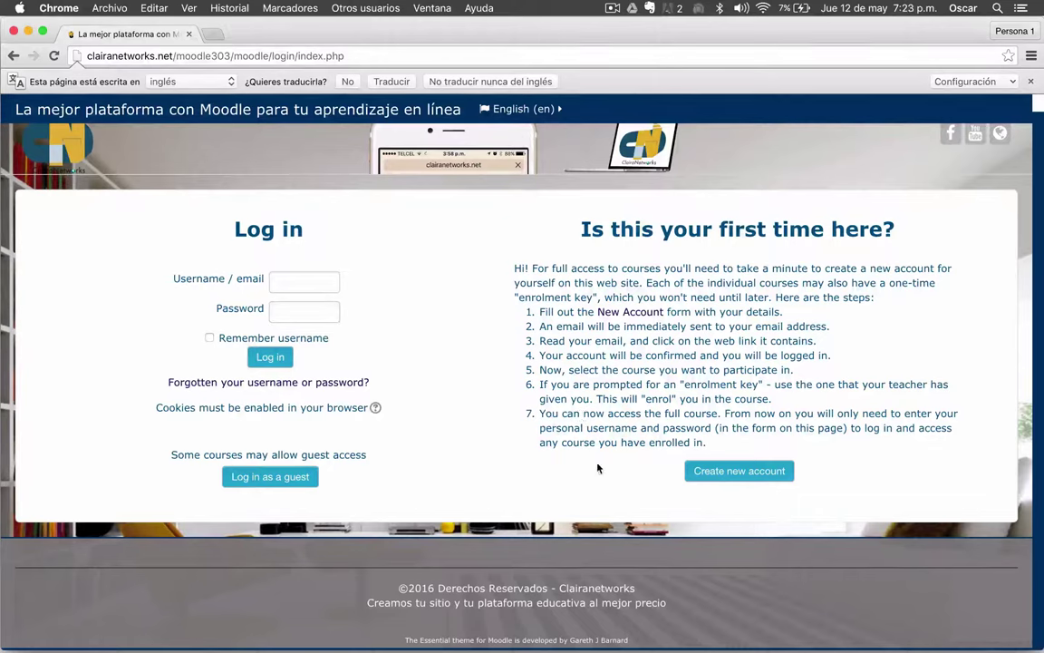
- Open the new-account signup form and enter the student's username and password
left_click(755, 474)
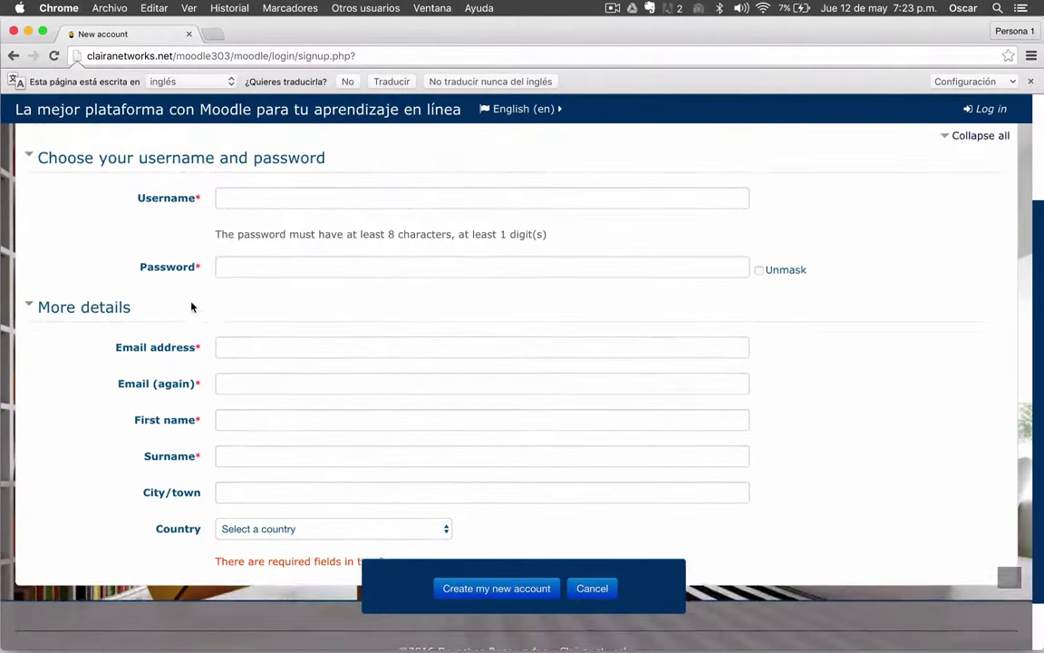
scroll(191, 305, "up", 2)
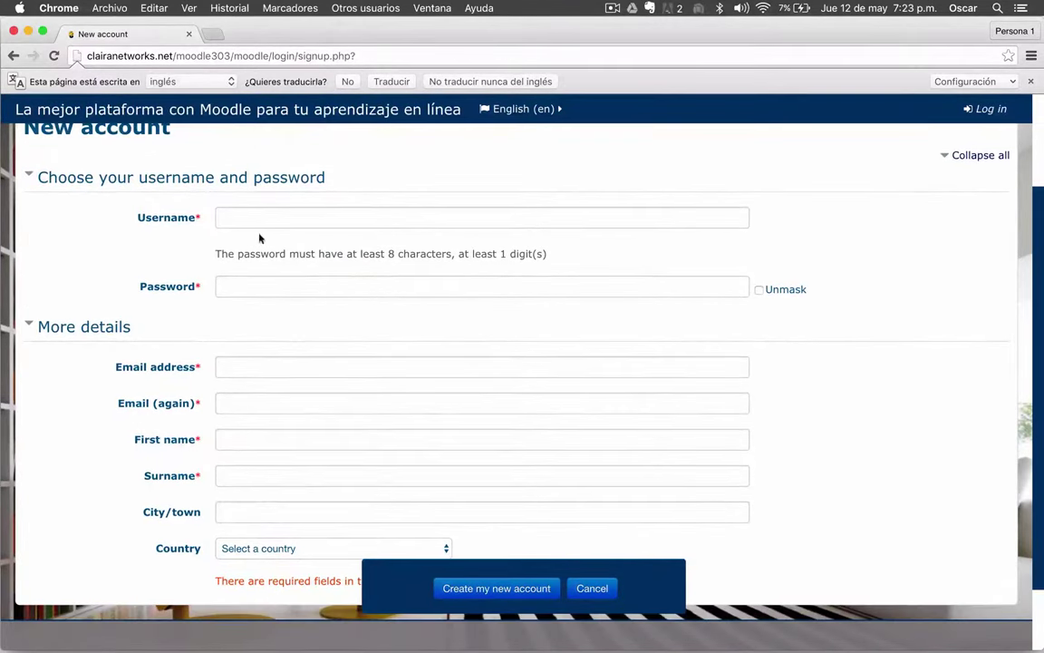
left_click(269, 218)
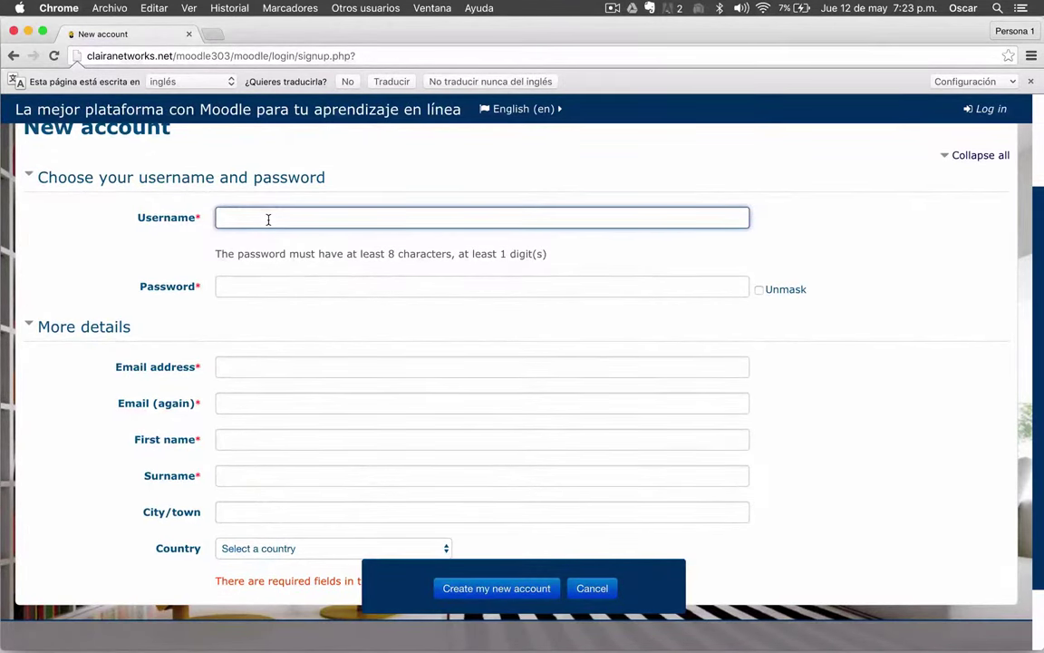
type("claudette")
key("Tab")
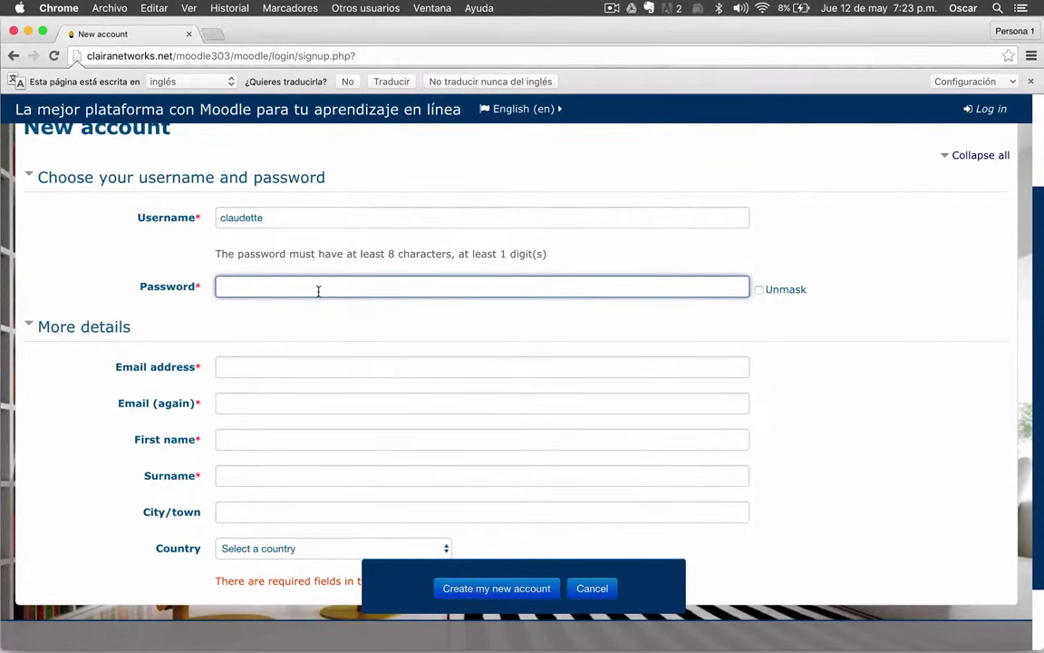
type("••••••••••")
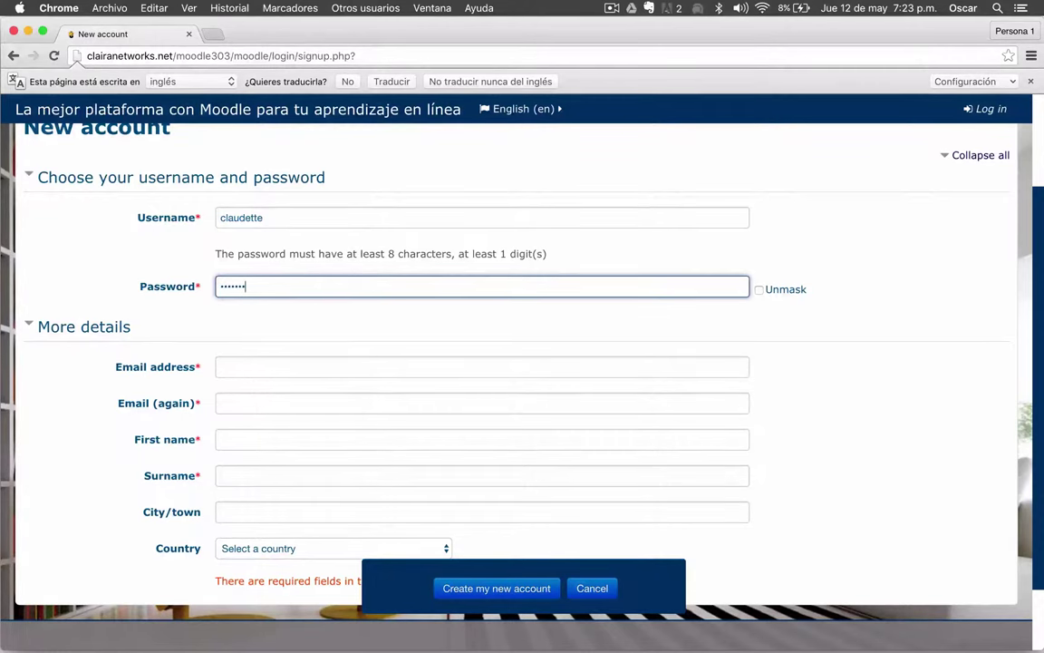
type("••")
- Enter the student's e-mail address in the signup form
scroll(143, 341, "down", 2)
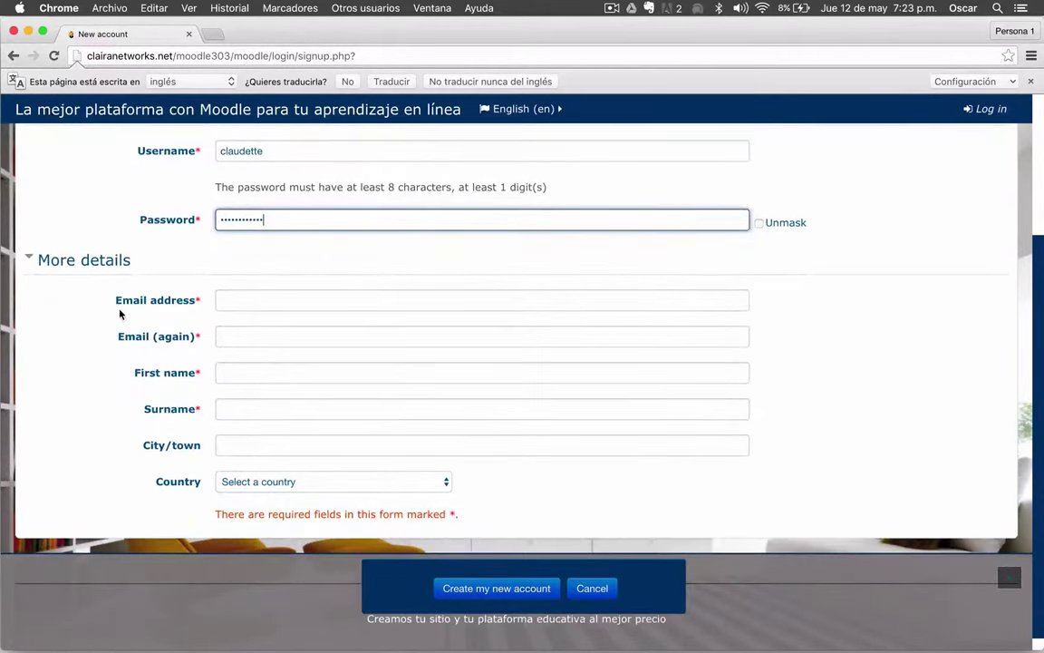
scroll(127, 305, "down", 1)
left_click(240, 288)
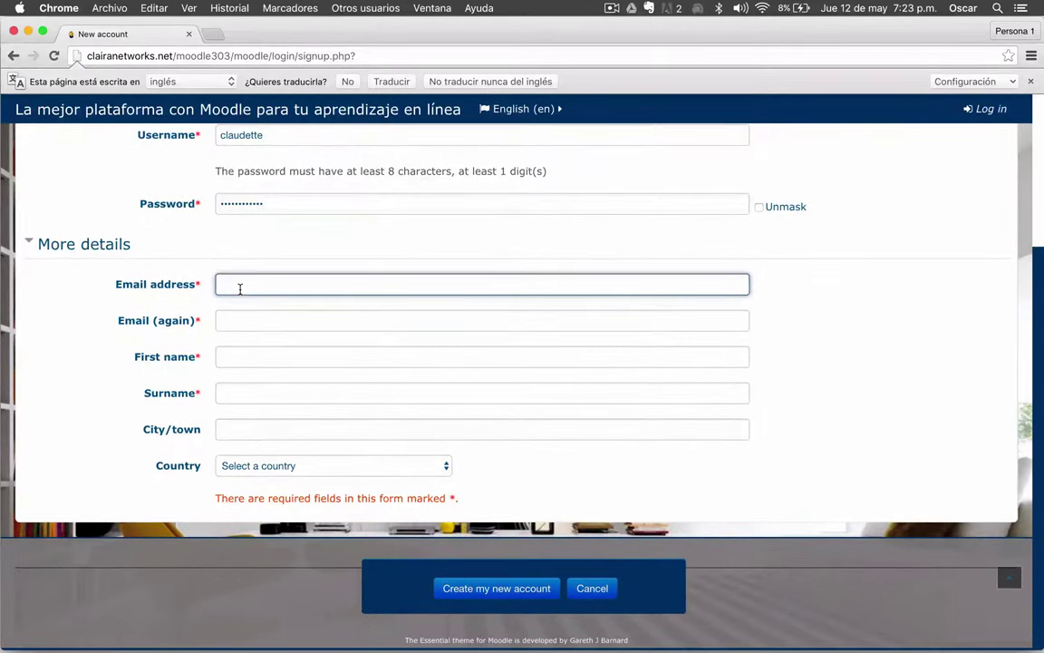
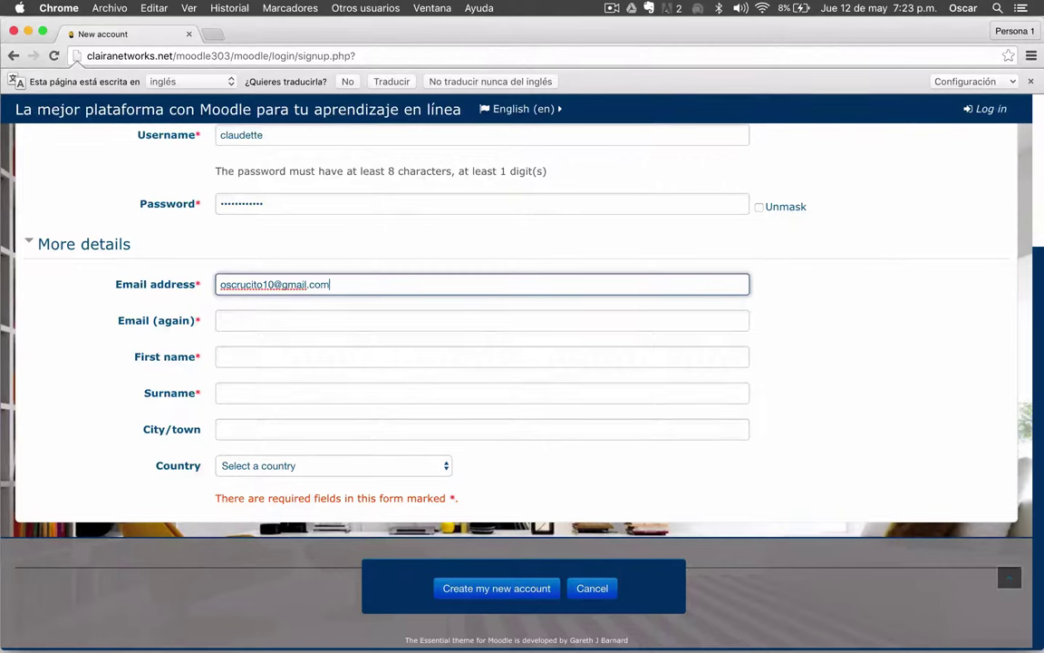
left_click(220, 320)
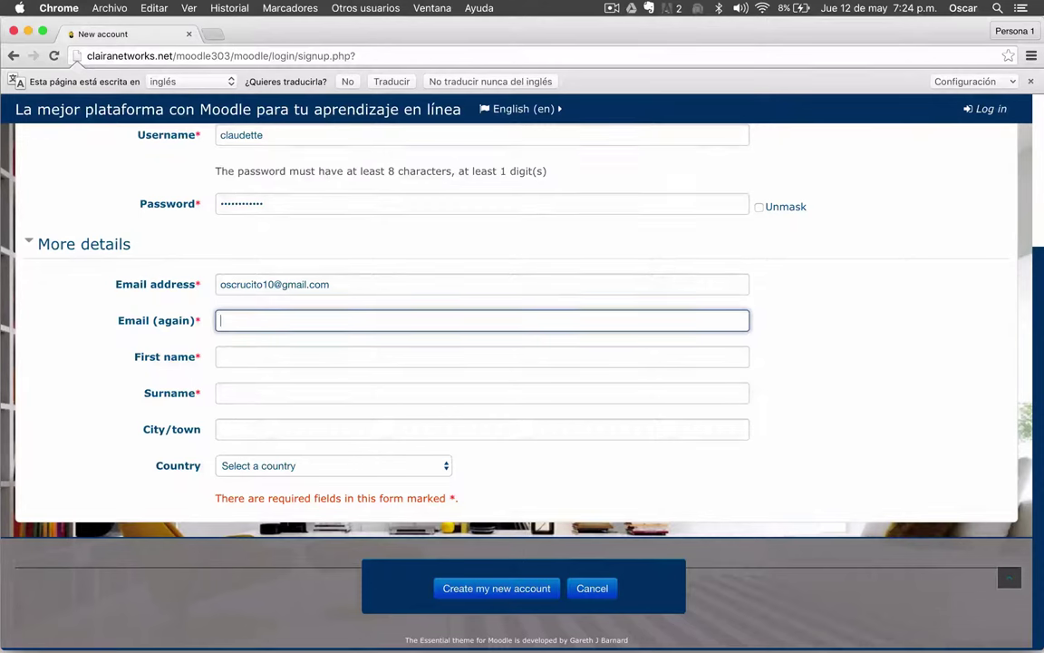
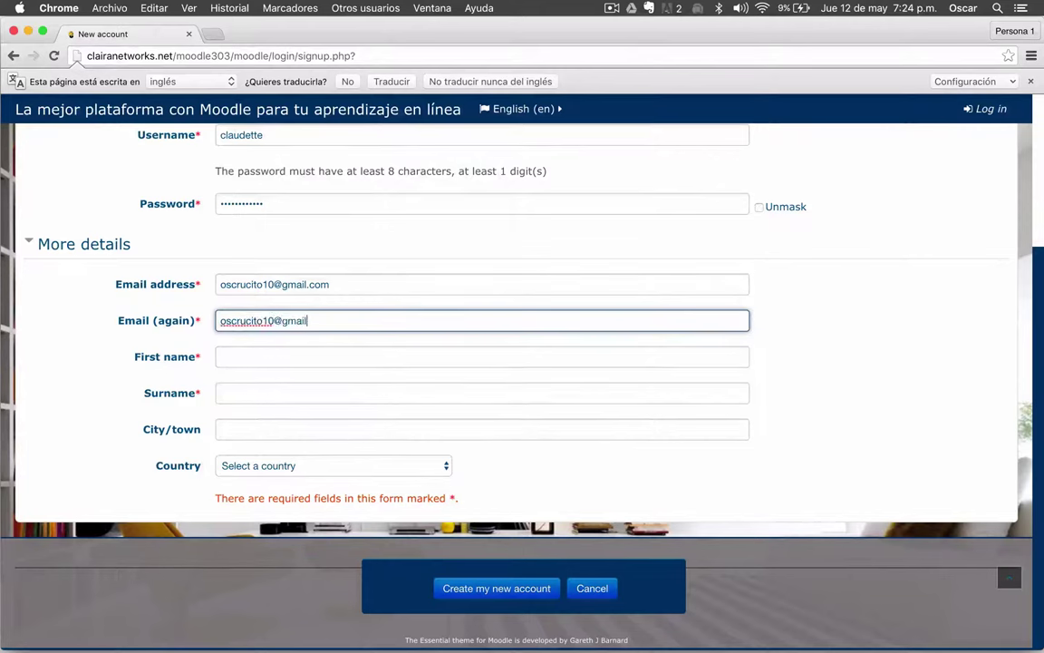
- Repeat the e-mail address, then enter the student's name and city
key("Tab")
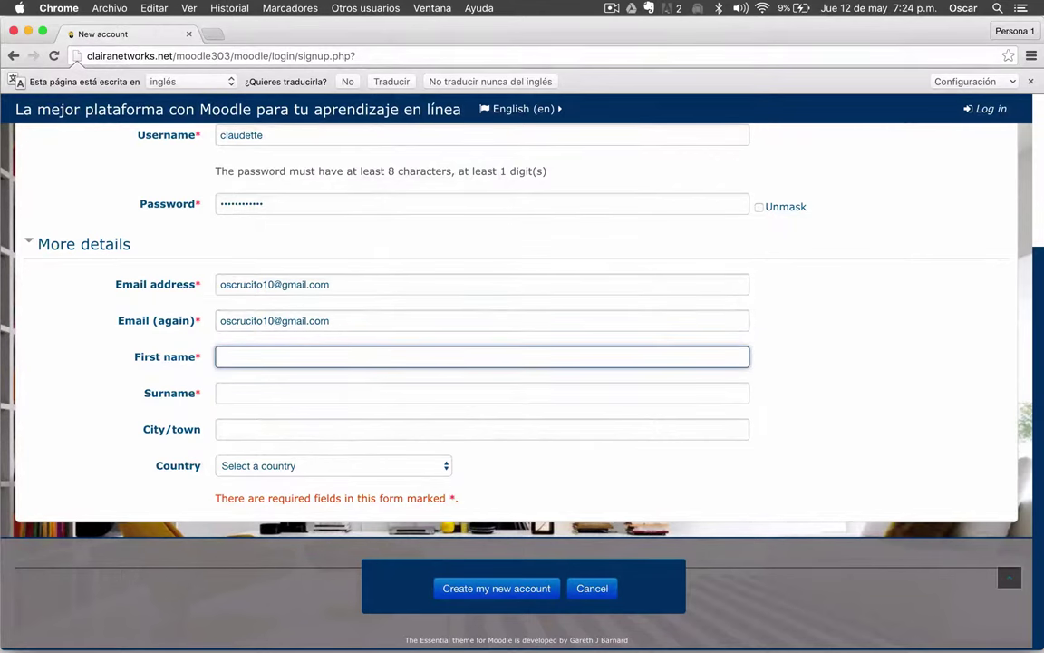
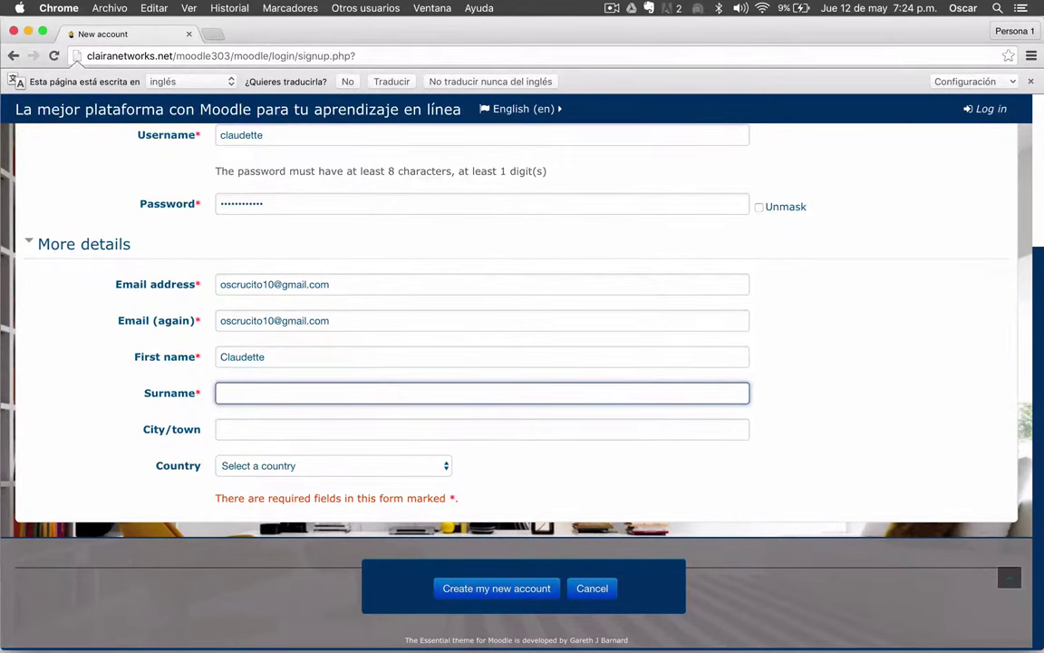
key("Tab")
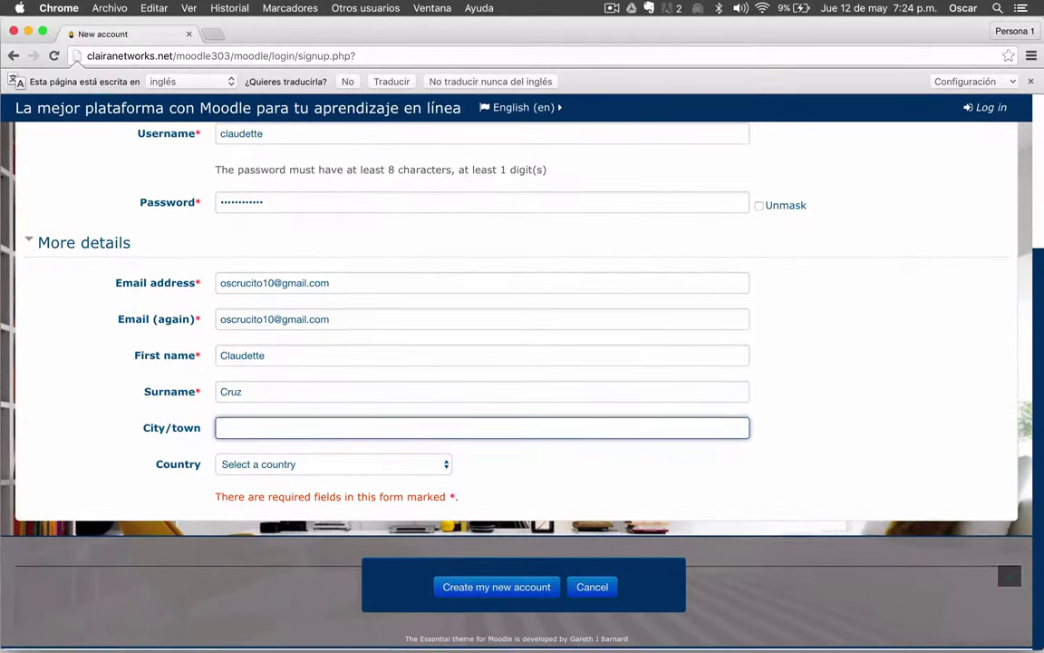
type("Santiago Ju")
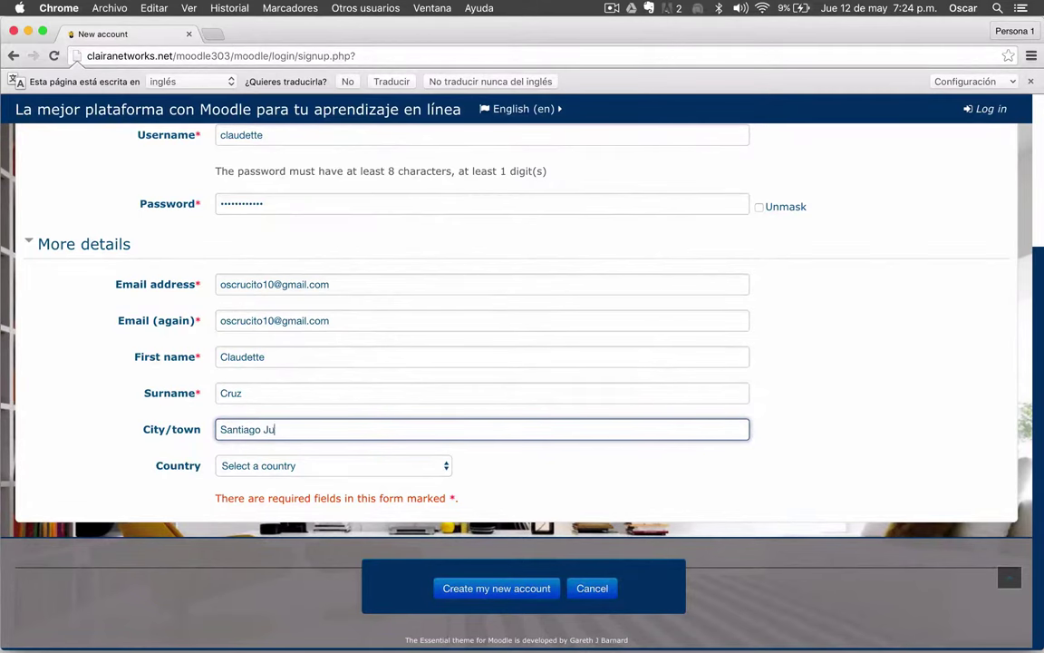
type("xtlahuaca")
- Set the signup form's country to Mexico
key("Tab")
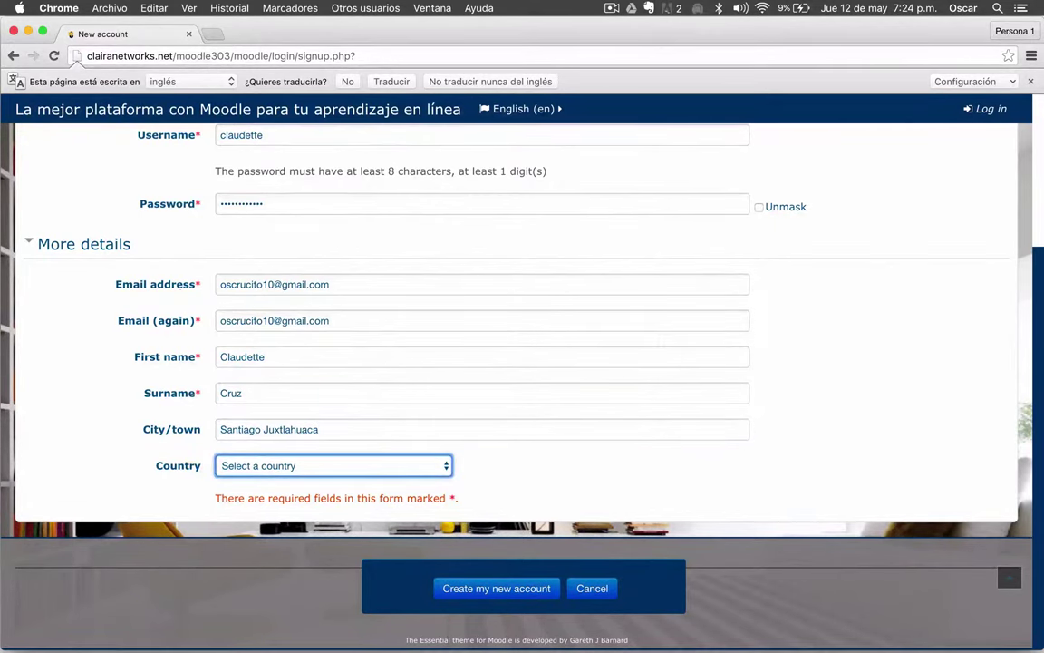
left_click(281, 466)
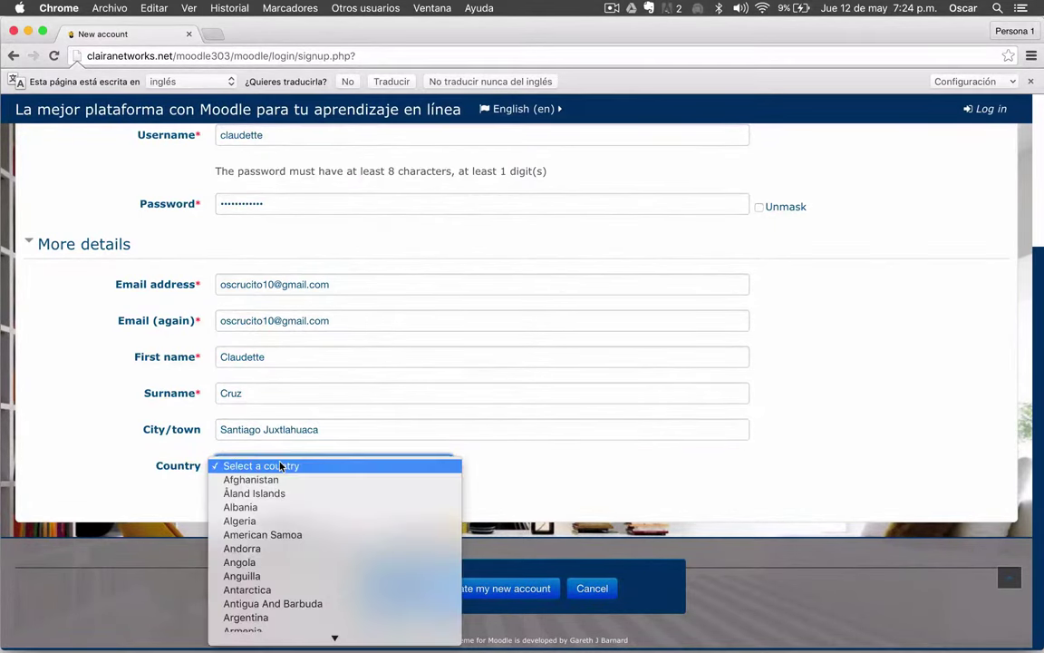
key("m")
key("Down")
key("Down")
key("Down")
key("Down")
key("Down")
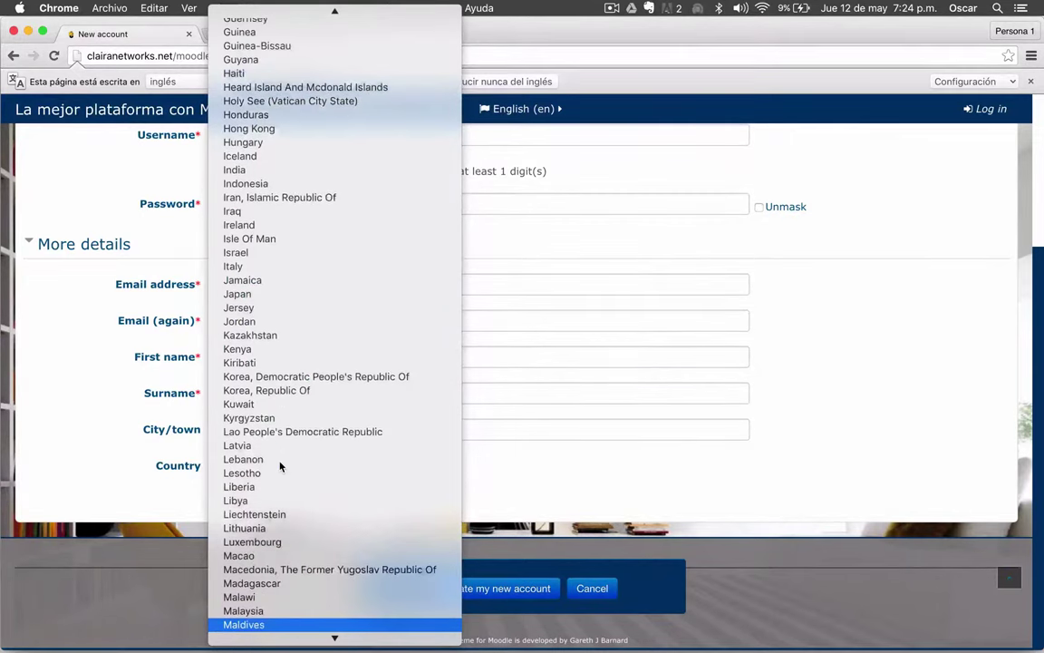
key("Down")
key("Down")
key("Down")
key("Down")
key("Down")
key("Down")
key("Down")
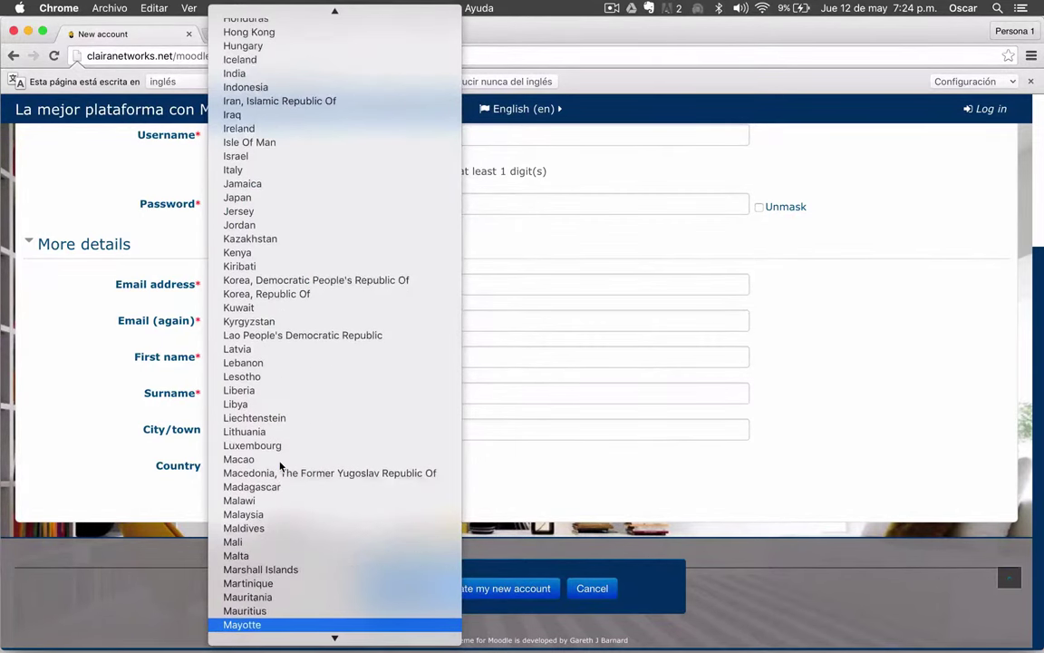
key("Down")
key("Return")
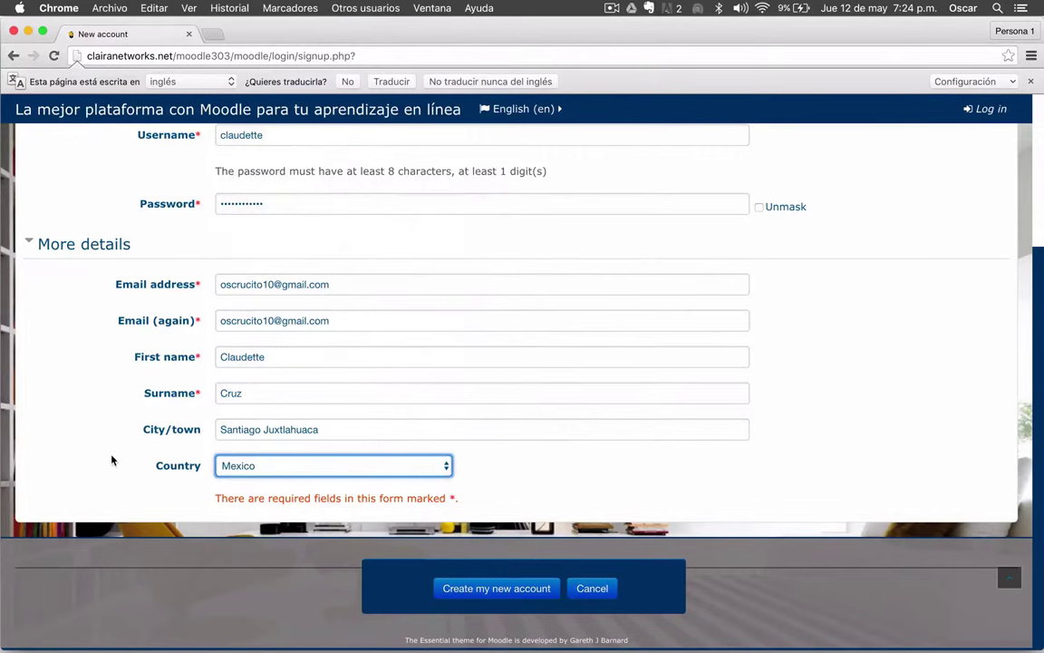
scroll(112, 461, "up", 2)
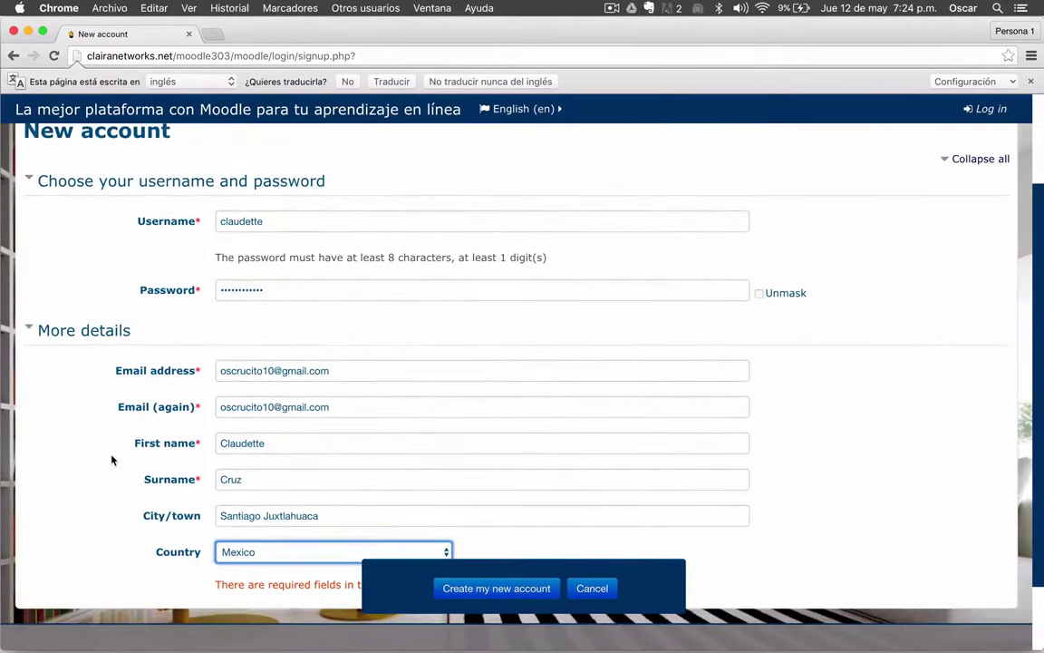
scroll(112, 460, "down", 2)
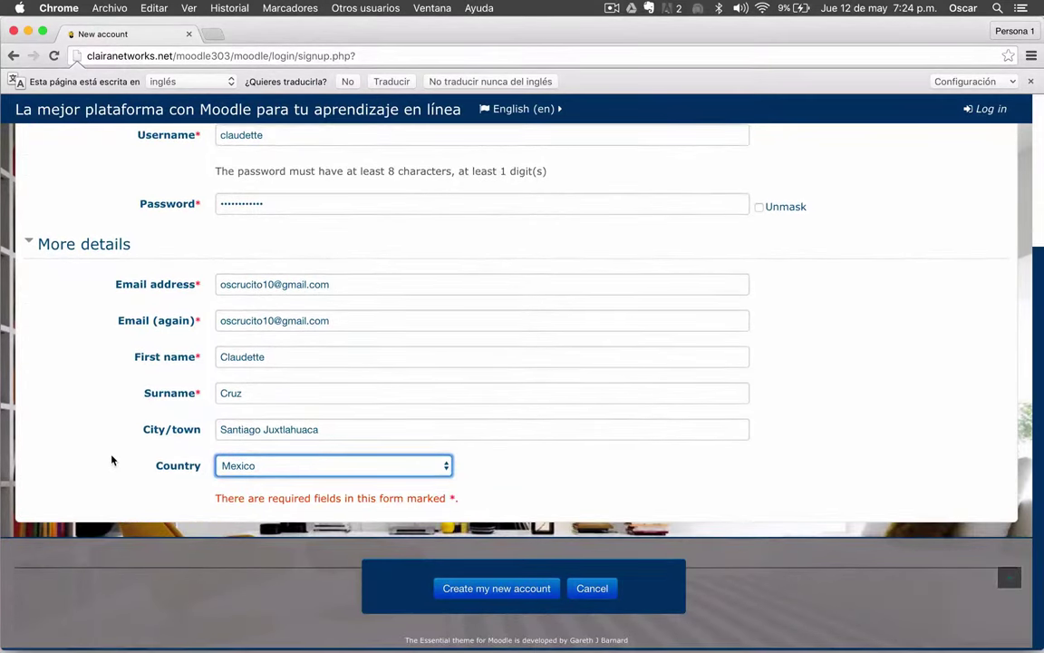
scroll(112, 460, "up", 3)
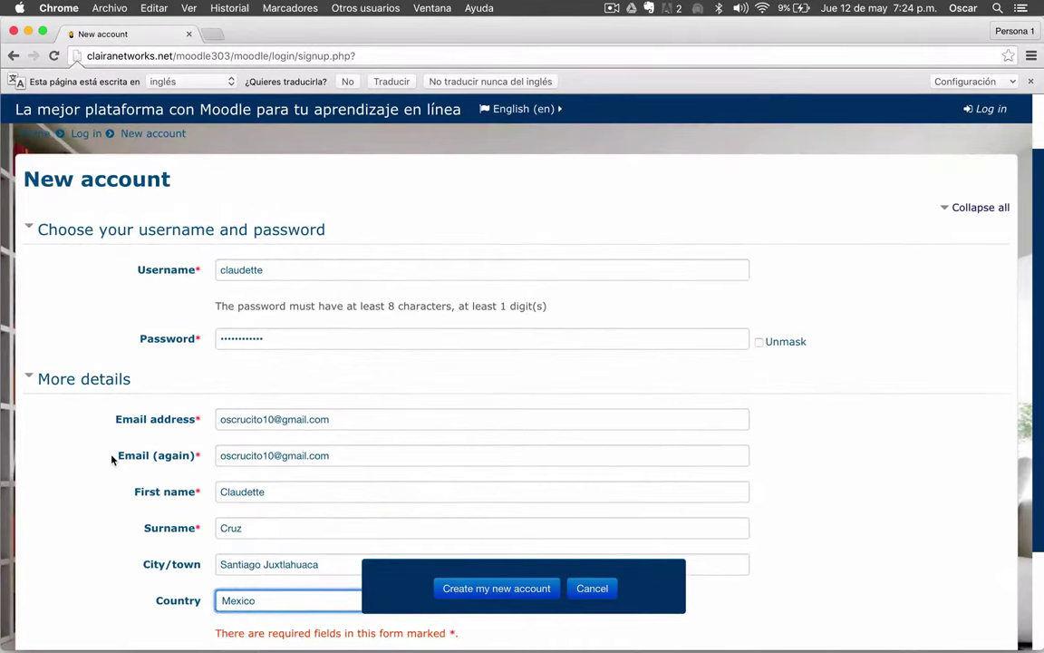
scroll(111, 460, "down", 1)
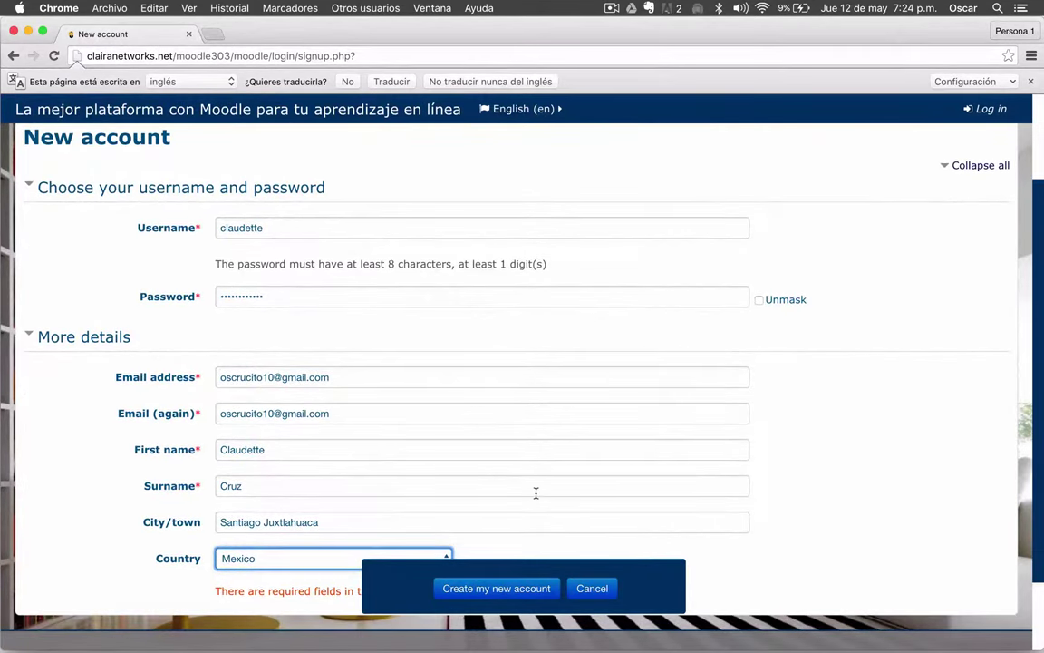
- Submit the registration, decline saving the password, and continue past the confirmation-email notice
left_click(533, 590)
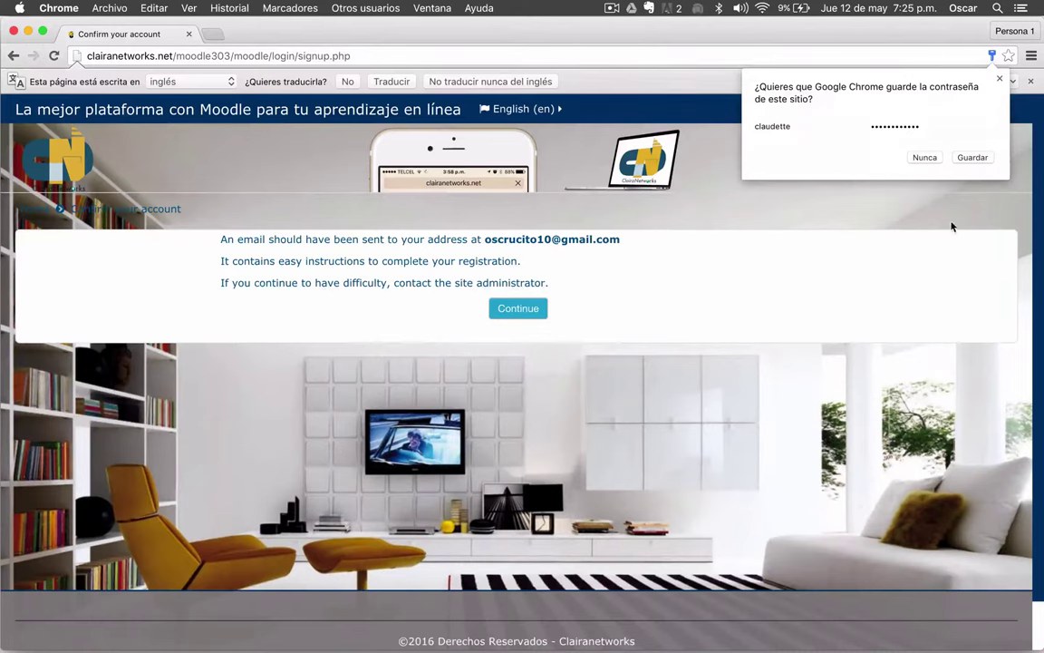
left_click(999, 79)
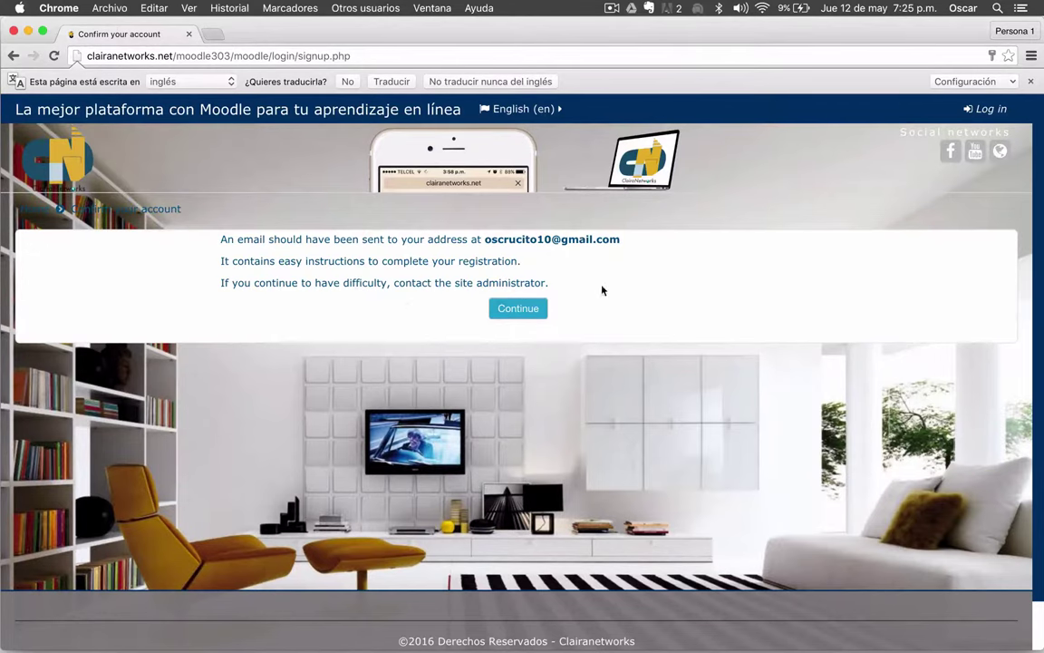
left_click(526, 314)
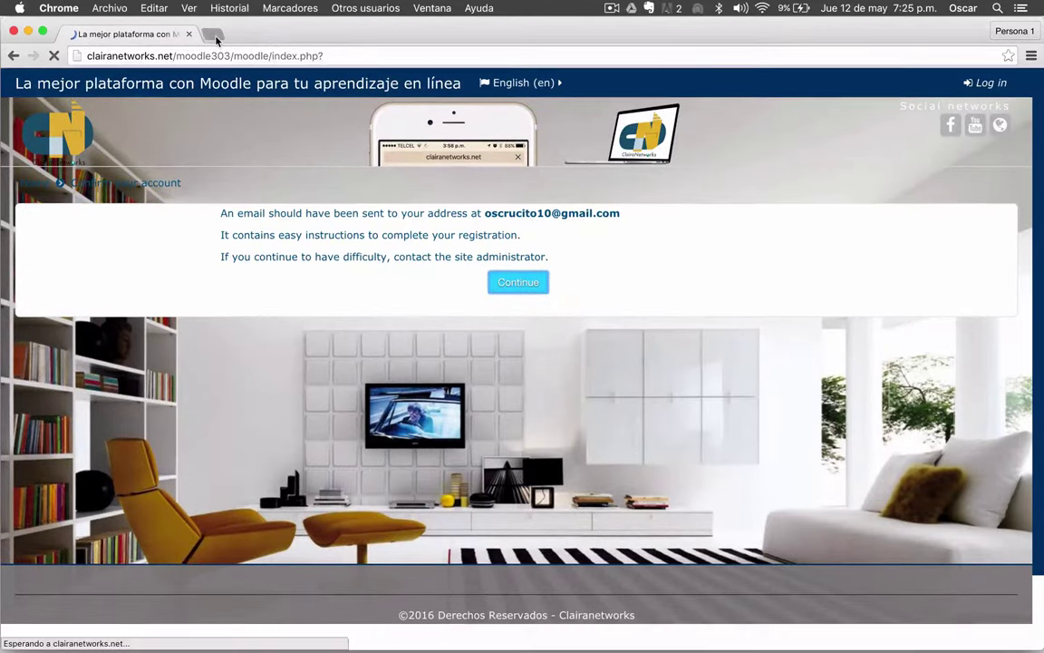
left_click(213, 35)
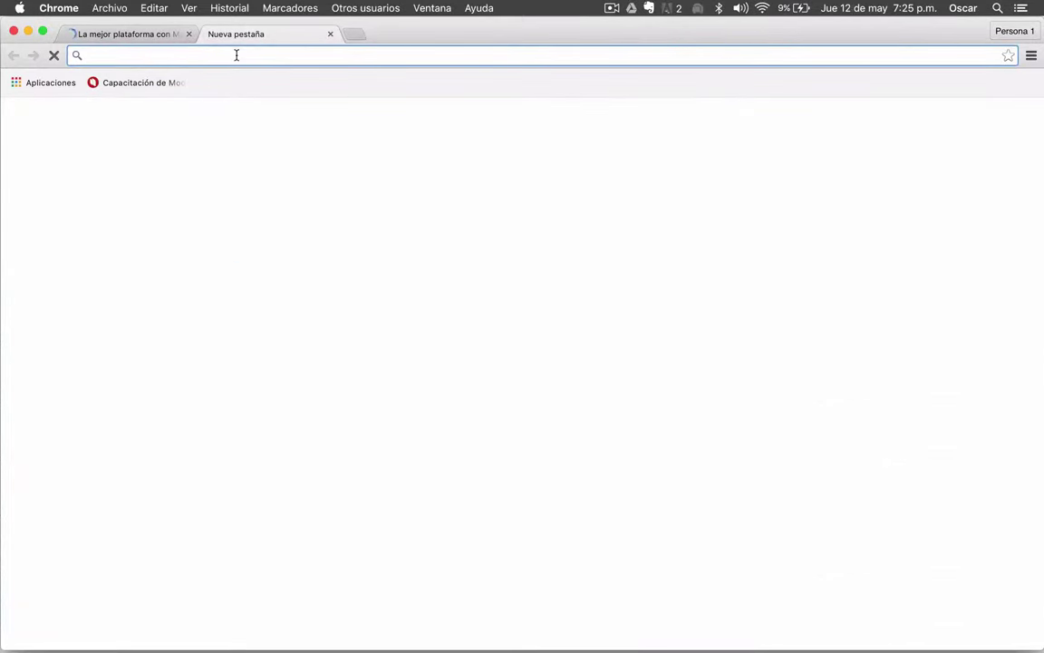
type("gmail.c")
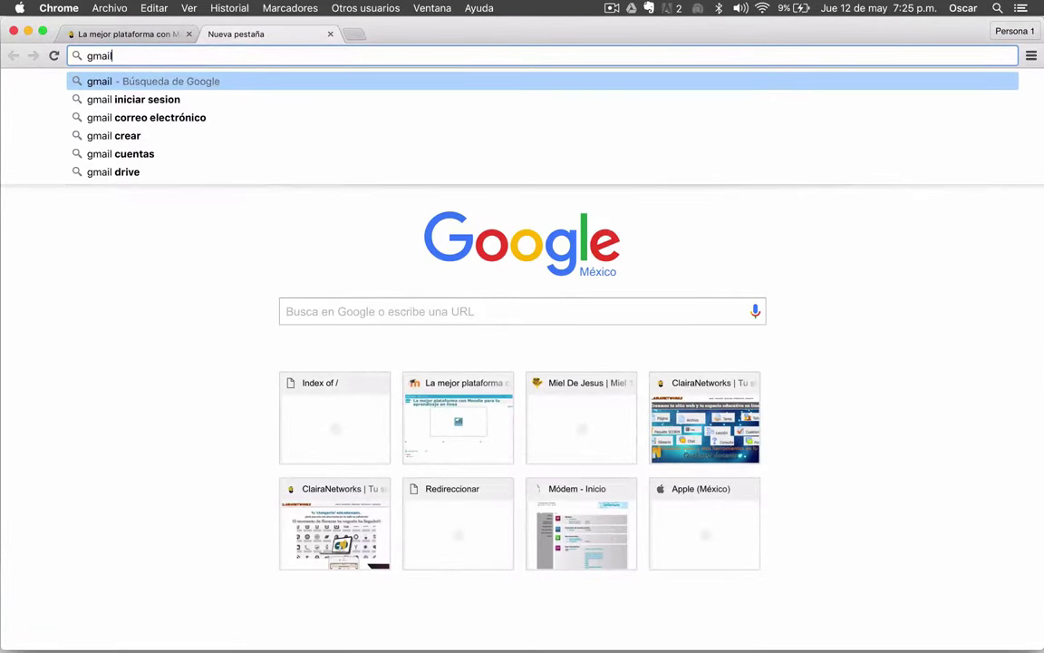
type("om")
key("Return")
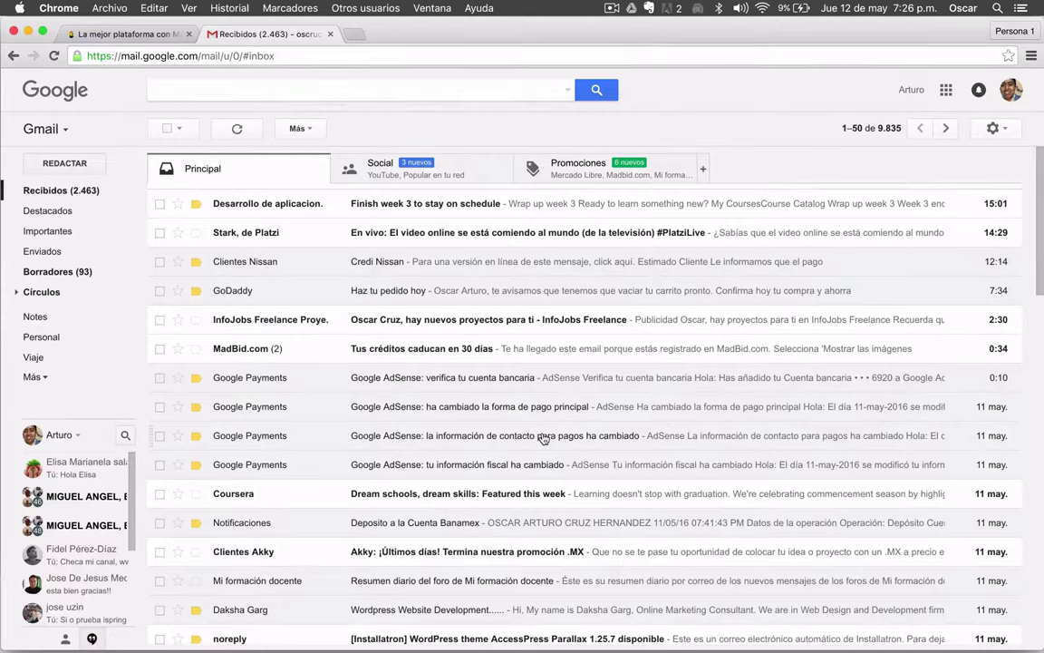
left_click(52, 60)
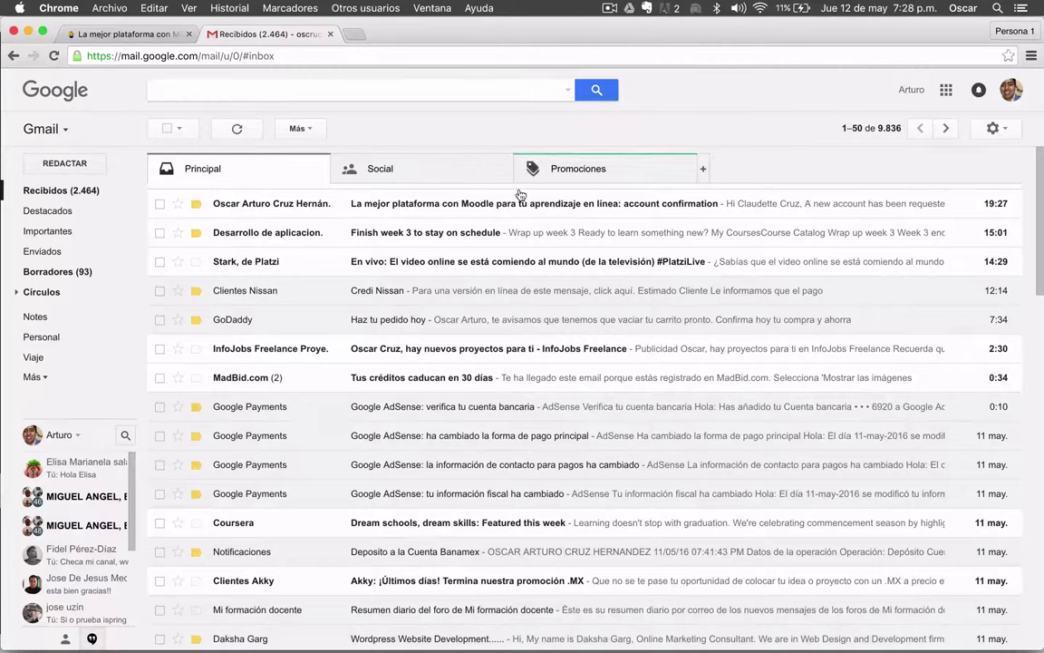
left_click(400, 204)
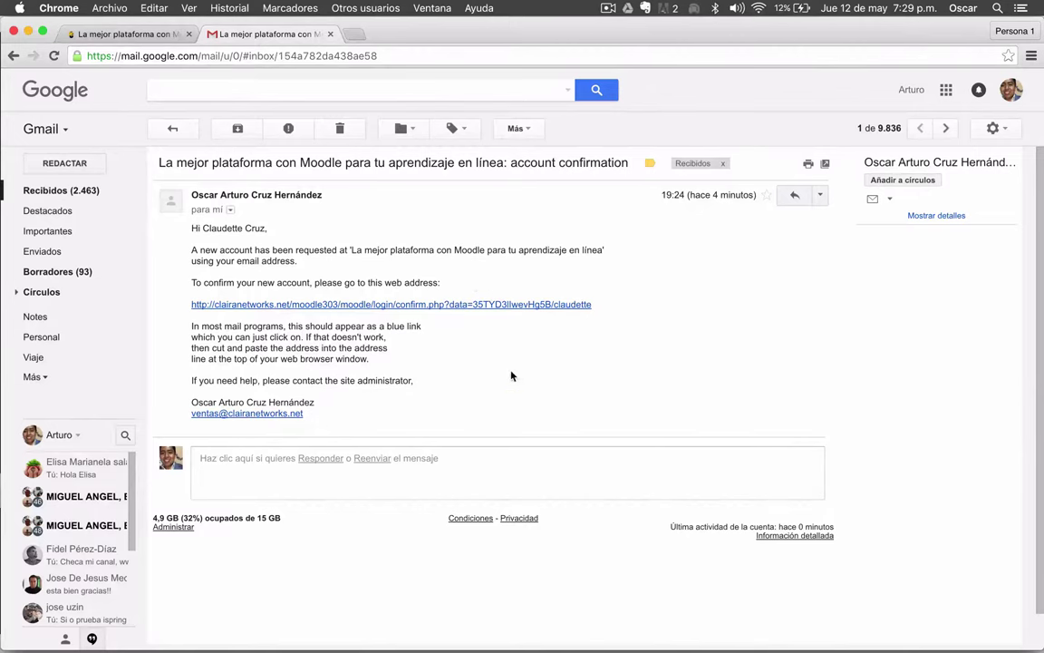
- Follow the email's confirmation link to activate the new student account
left_click(307, 304)
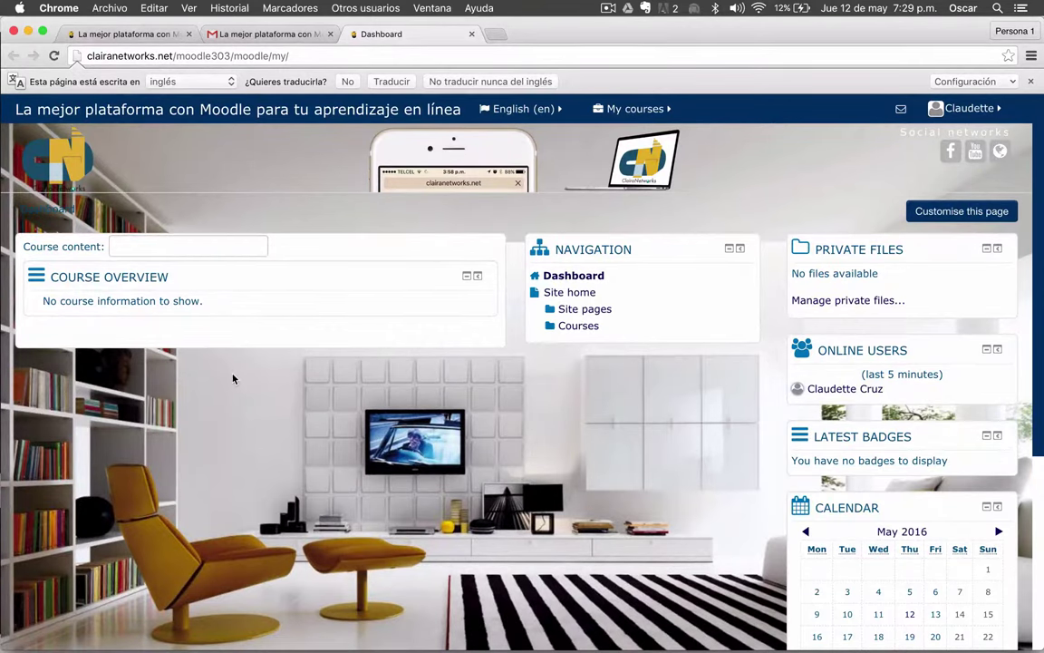
scroll(677, 464, "down", 5)
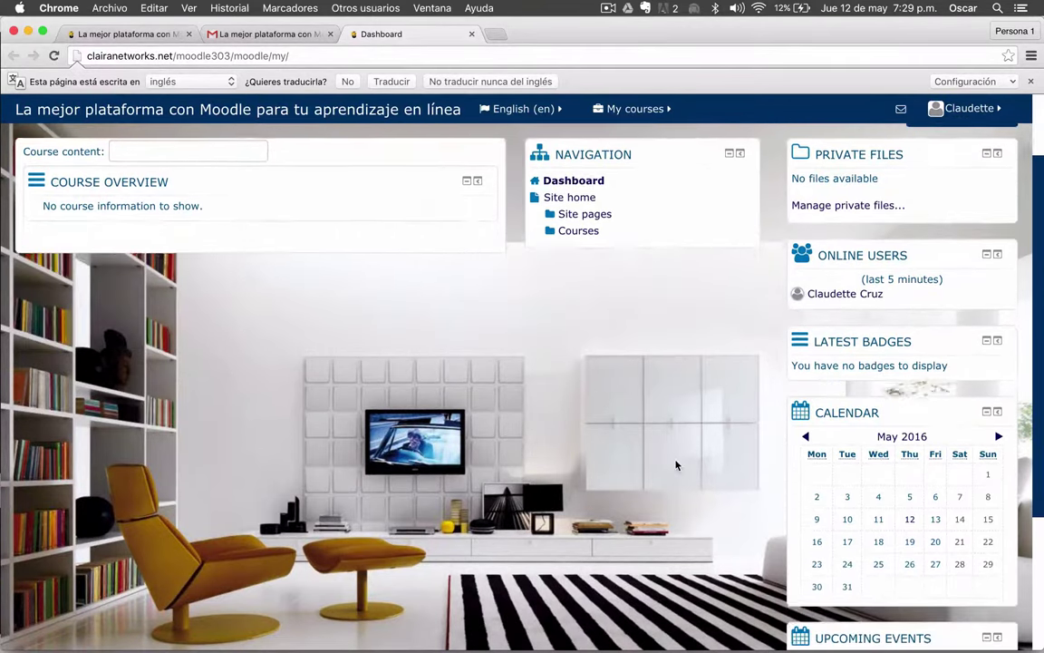
scroll(677, 465, "up", 5)
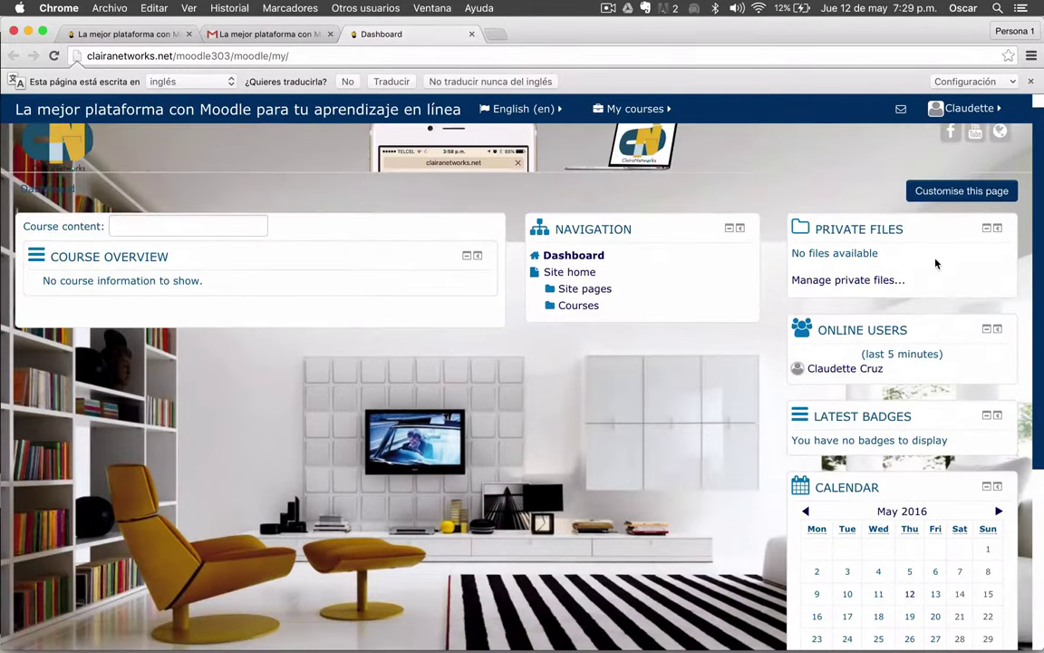
- Log out of the new student account from the user menu
left_click(972, 108)
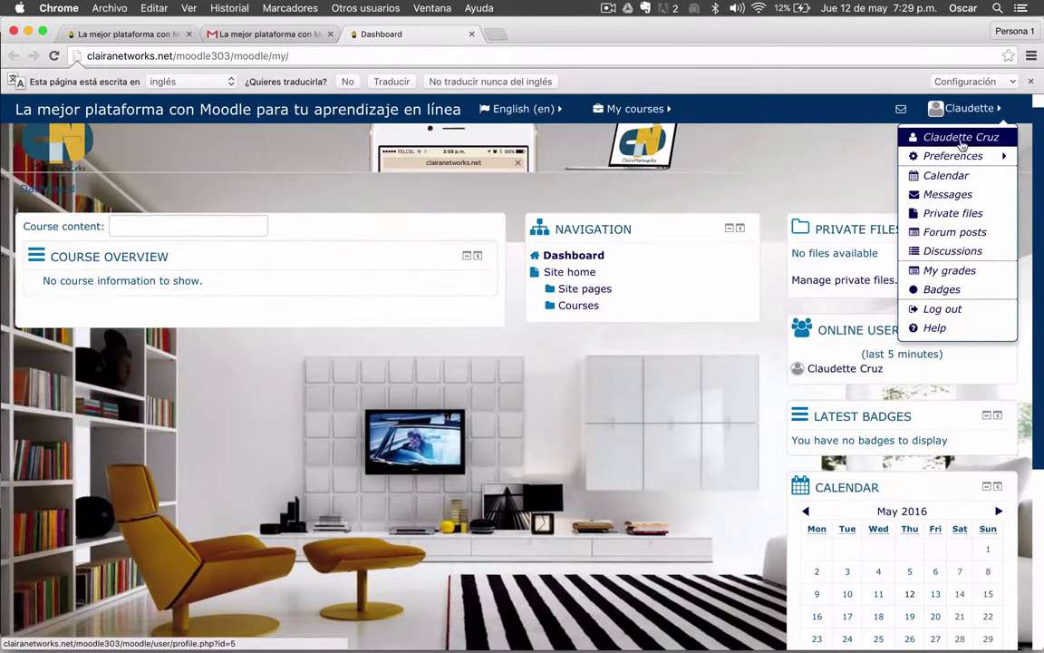
left_click(766, 124)
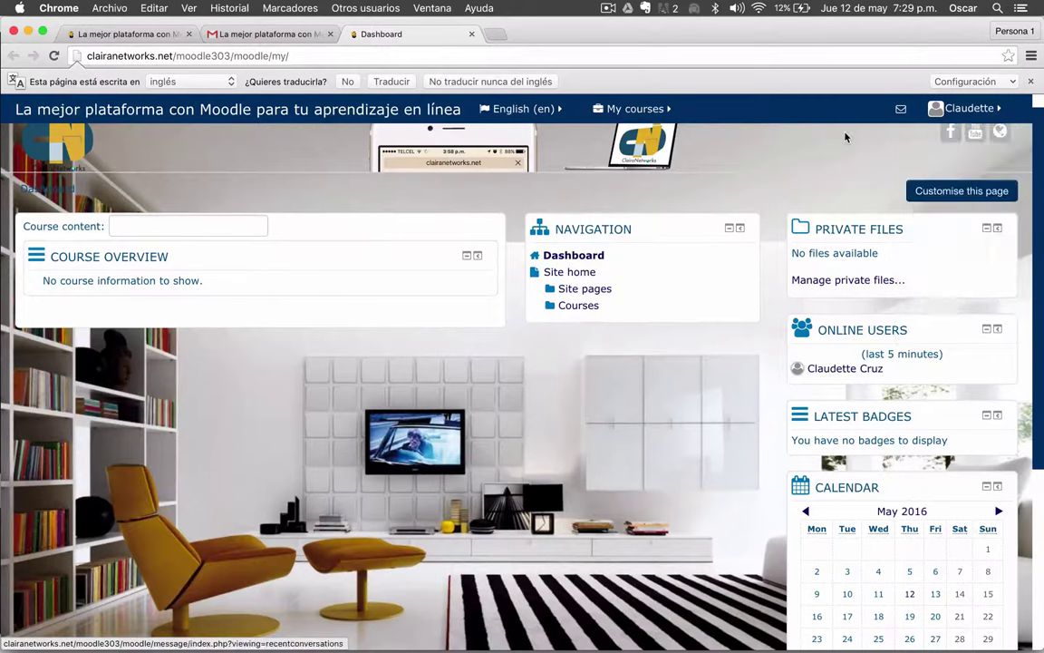
left_click(966, 108)
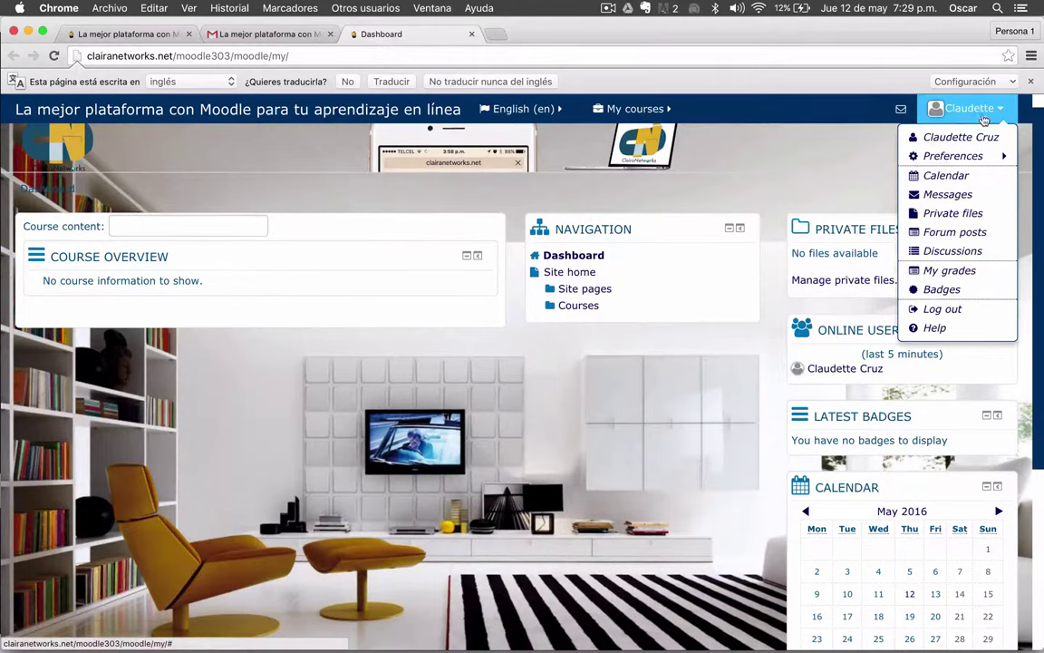
left_click(944, 309)
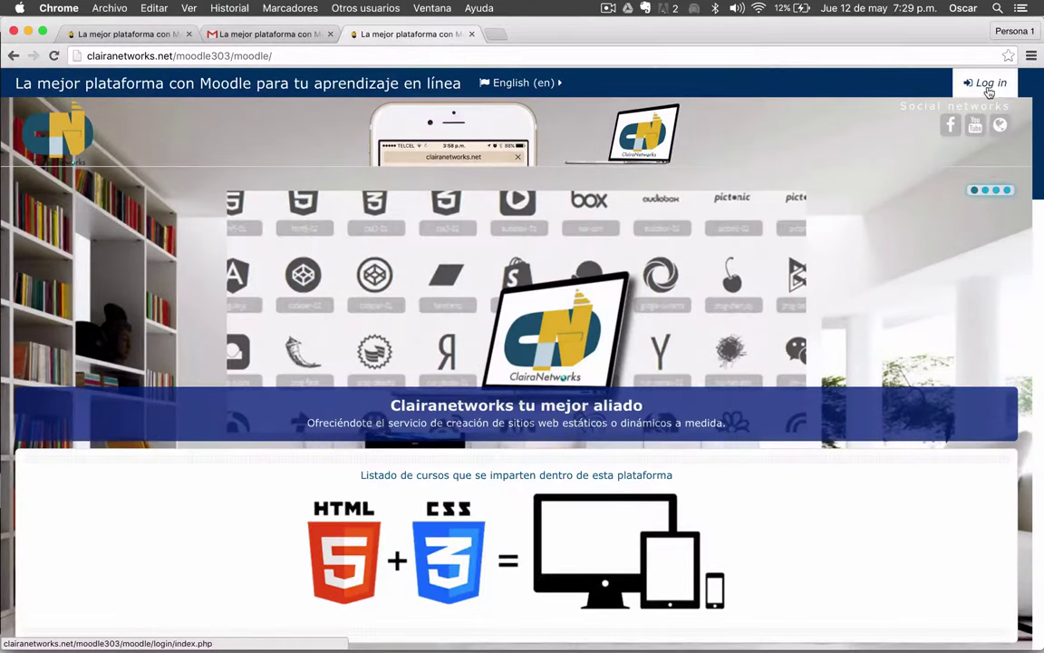
- Log in using the student's e-mail as username and the account password
left_click(988, 84)
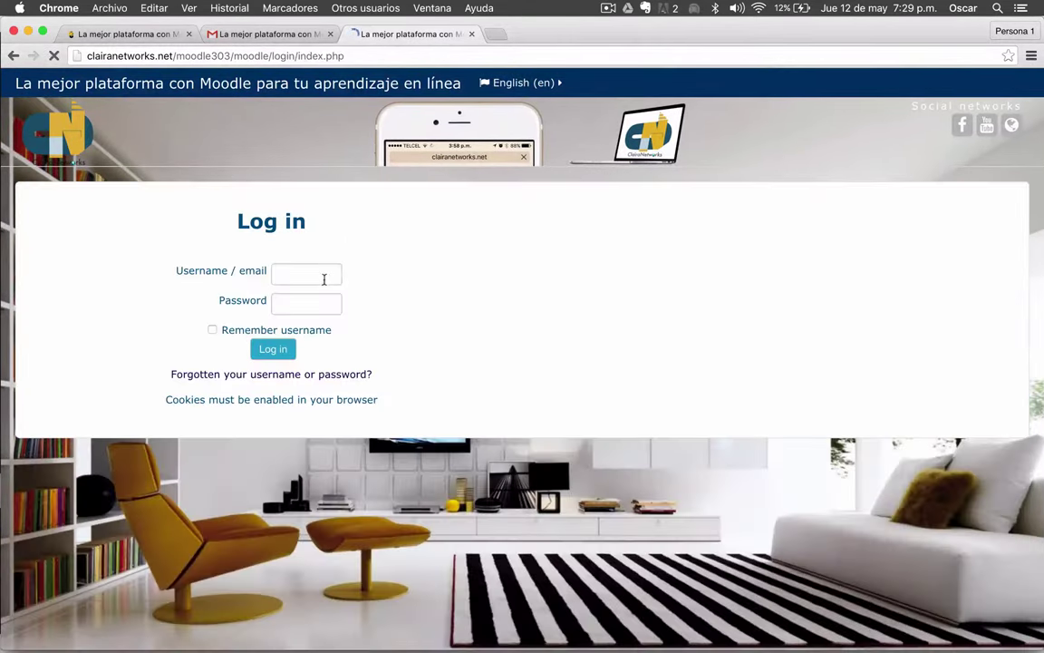
left_click(302, 273)
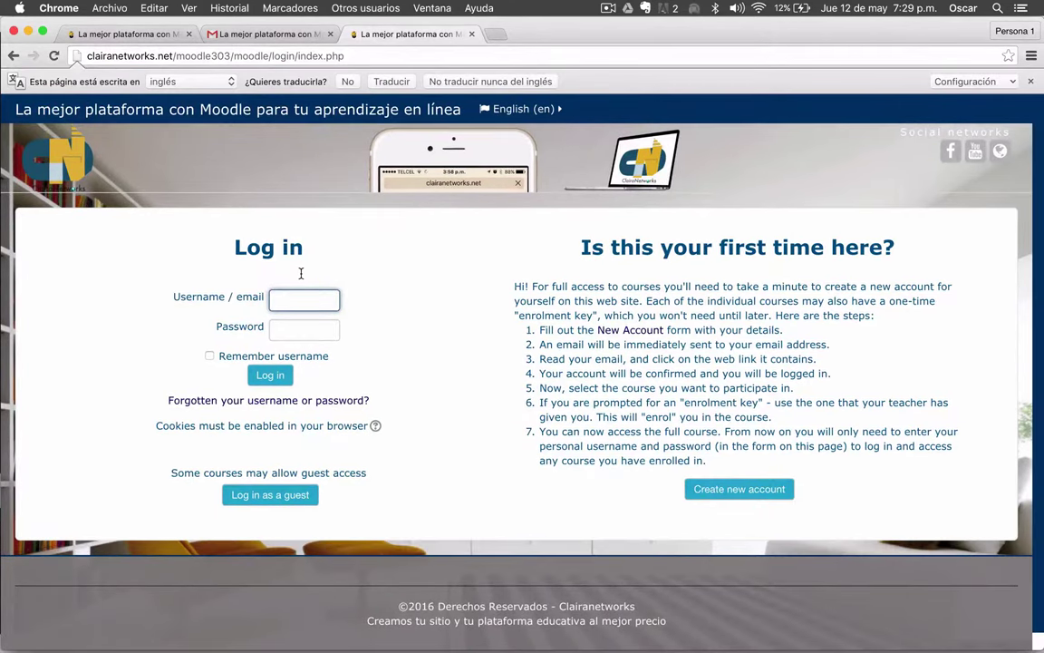
left_click(305, 299)
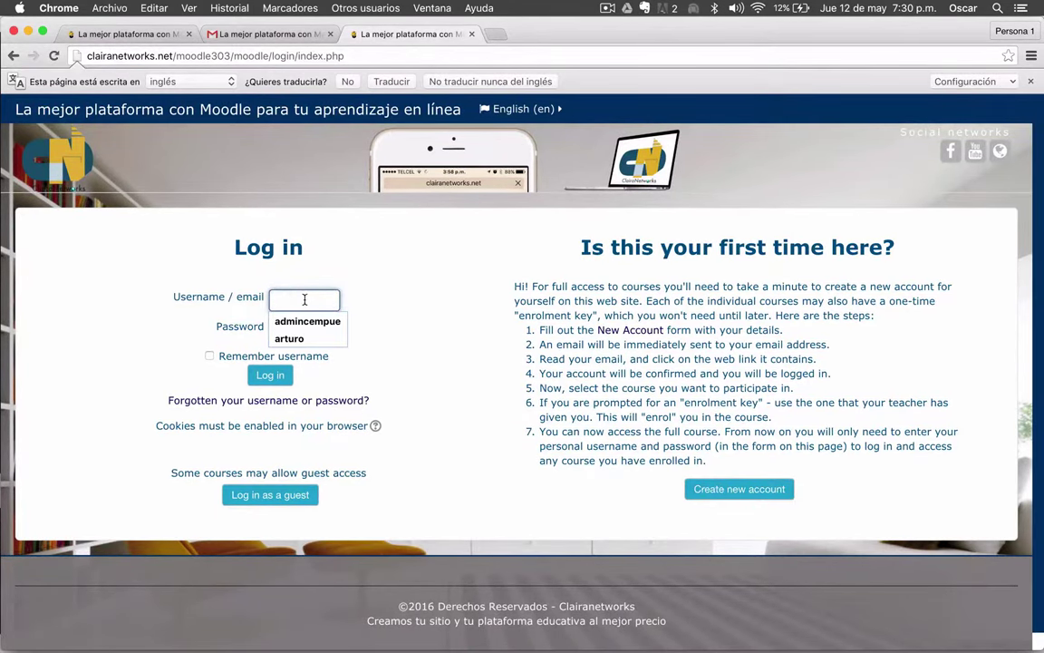
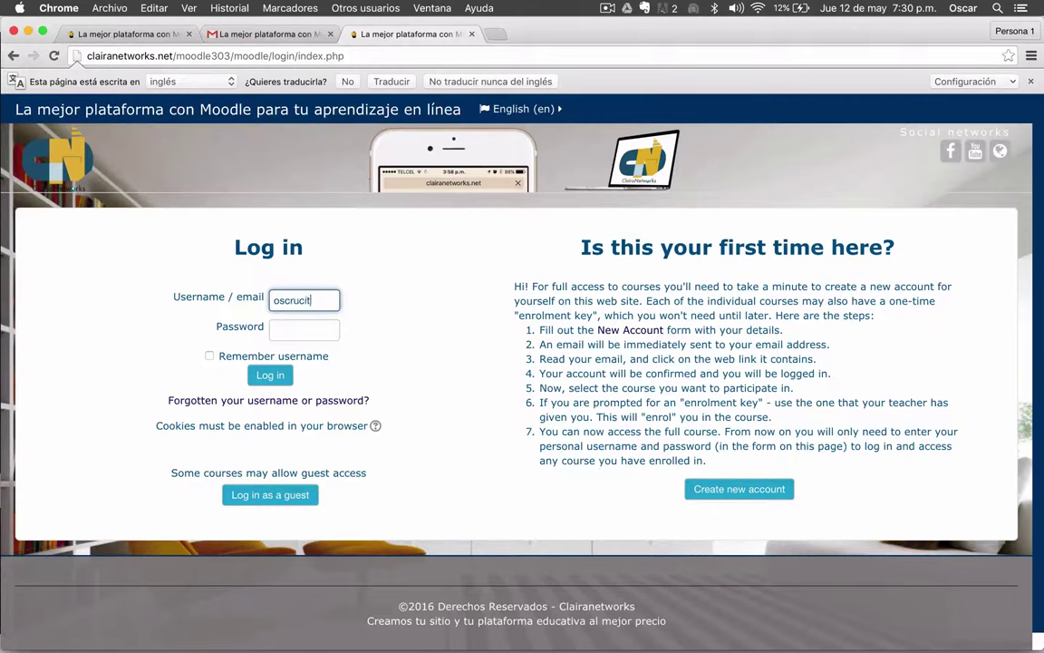
key("Tab")
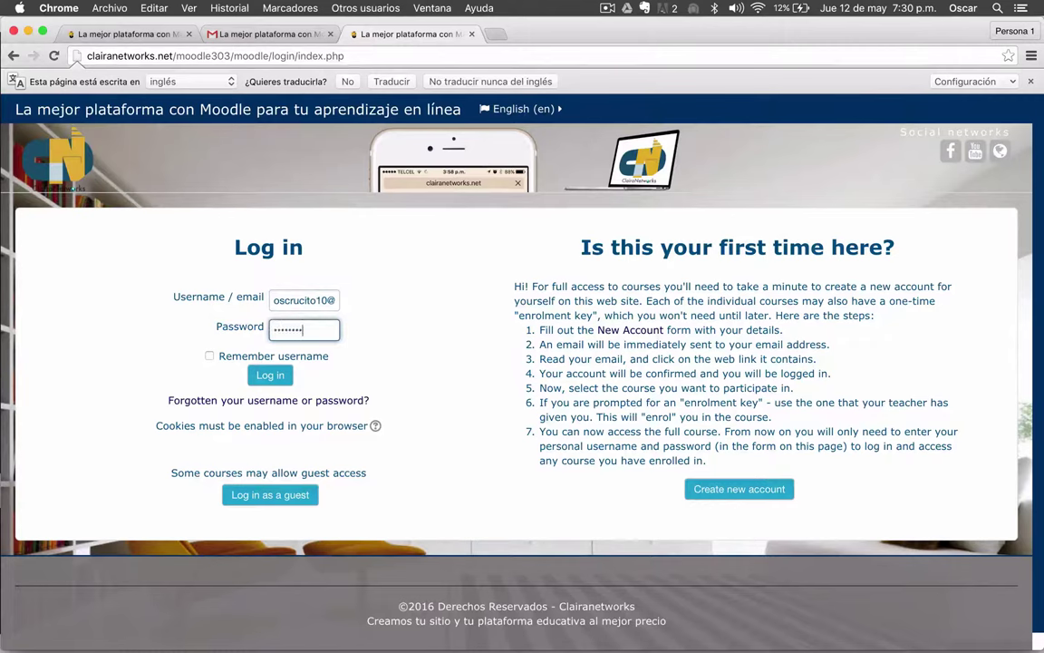
key("Return")
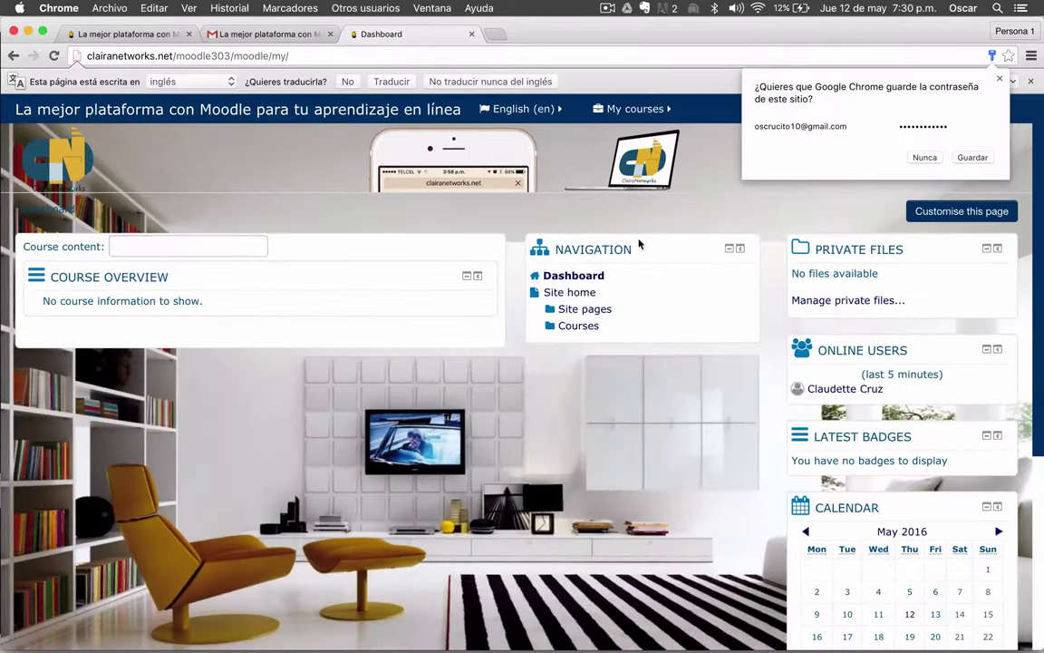
- Decline the browser's password prompt, then reach Edit profile through the user menu's Preferences
left_click(925, 159)
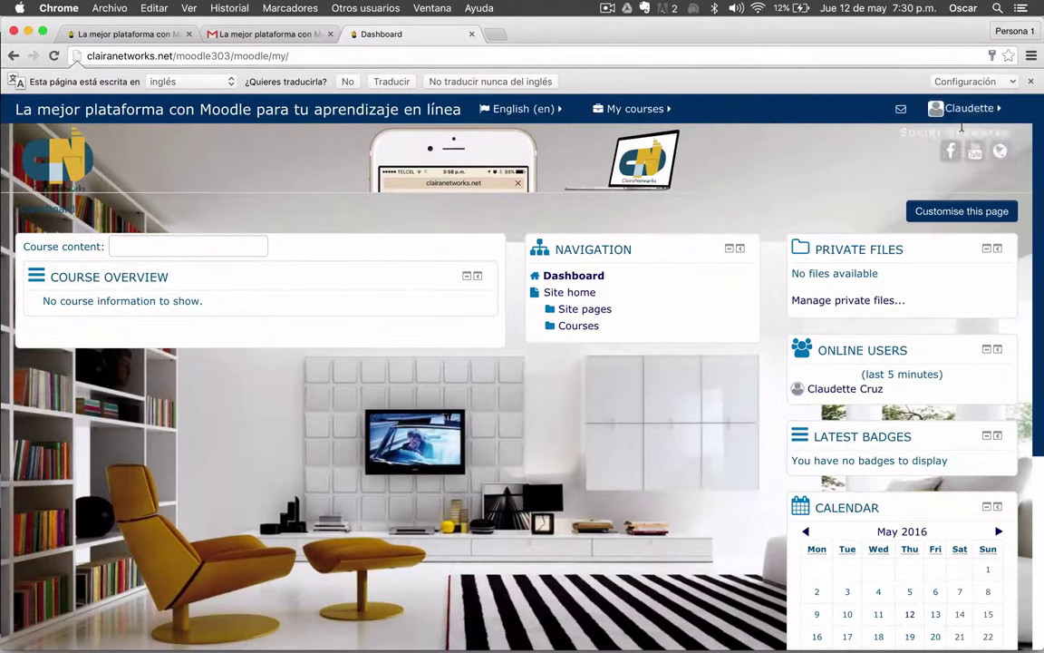
left_click(976, 111)
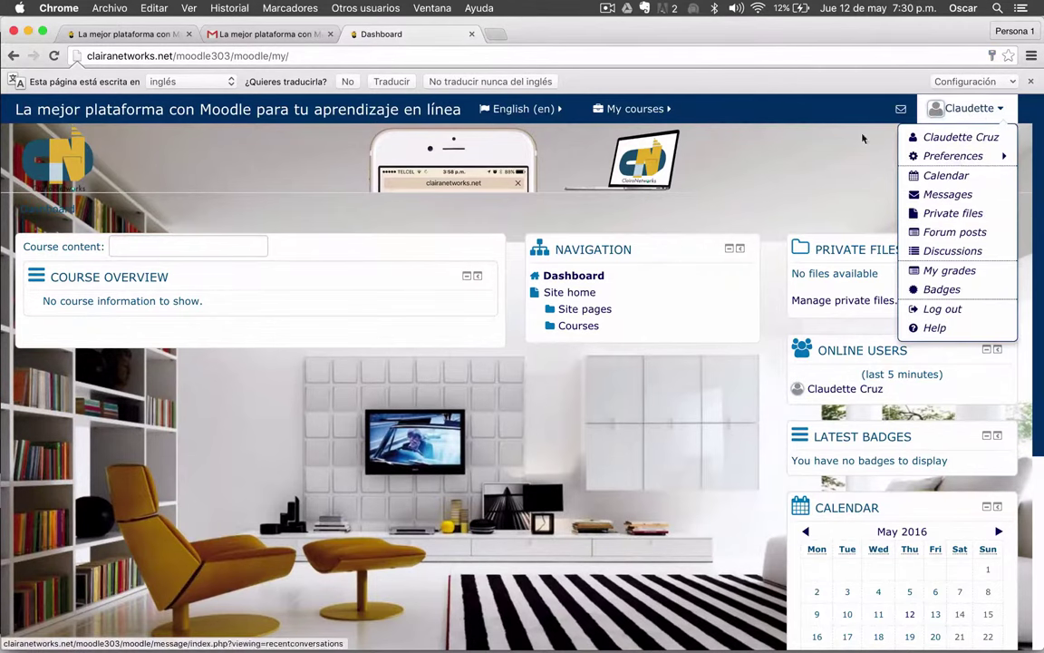
left_click(933, 110)
left_click(943, 110)
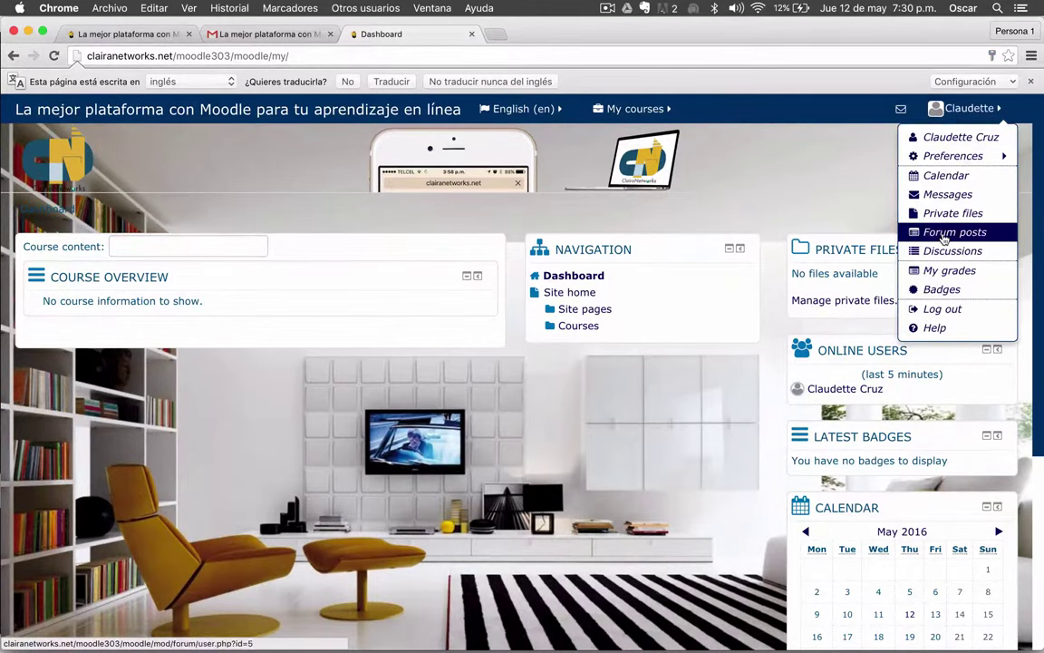
left_click(814, 182)
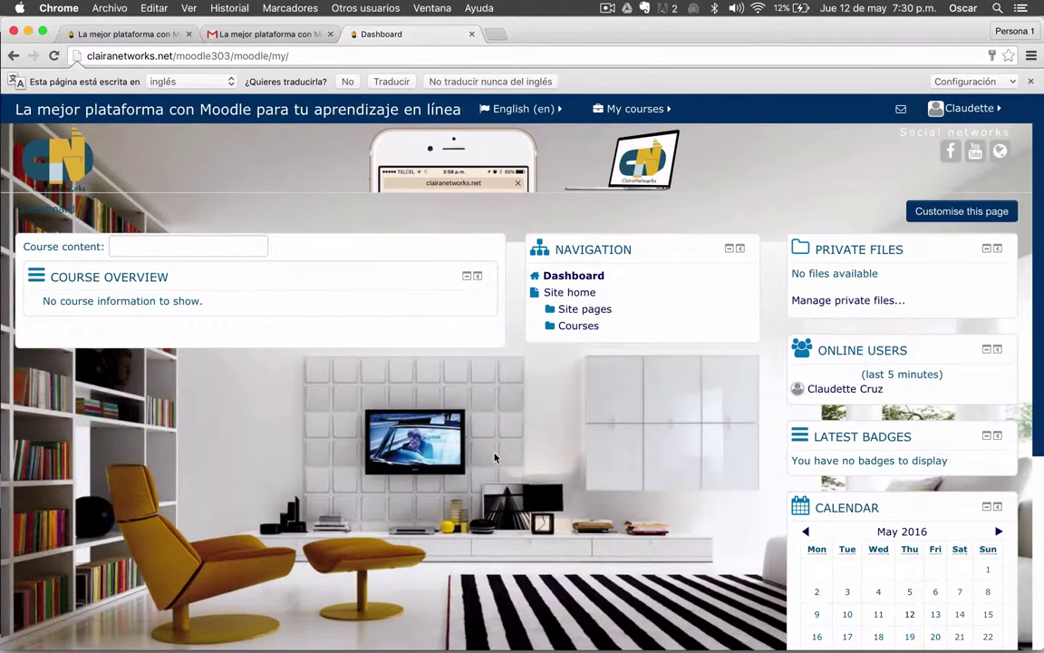
scroll(494, 458, "down", 1)
scroll(494, 457, "up", 1)
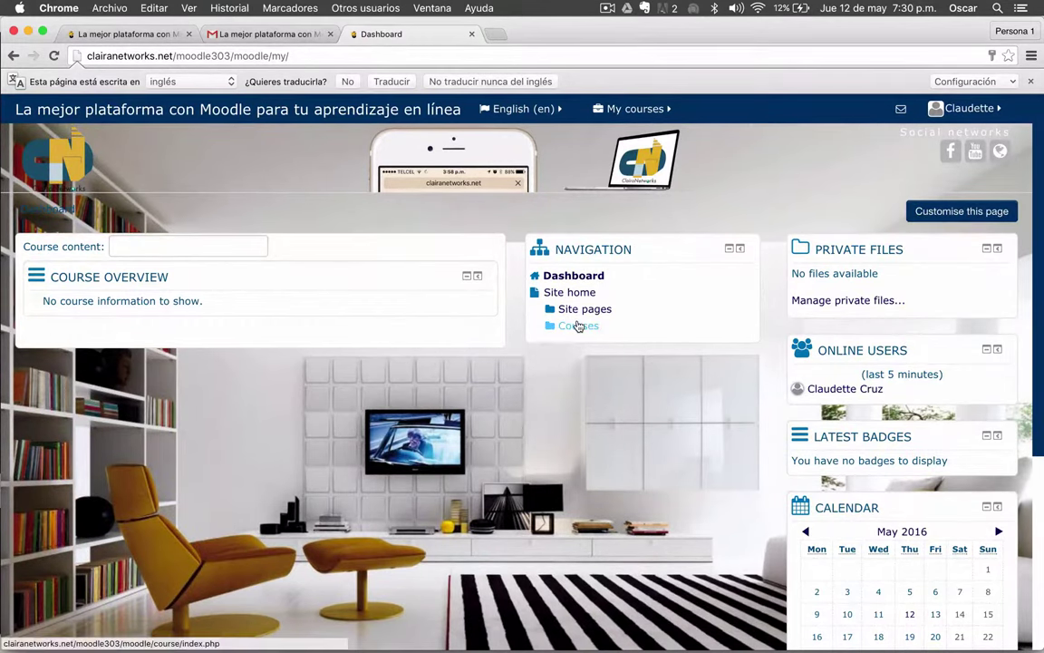
scroll(464, 407, "down", 1)
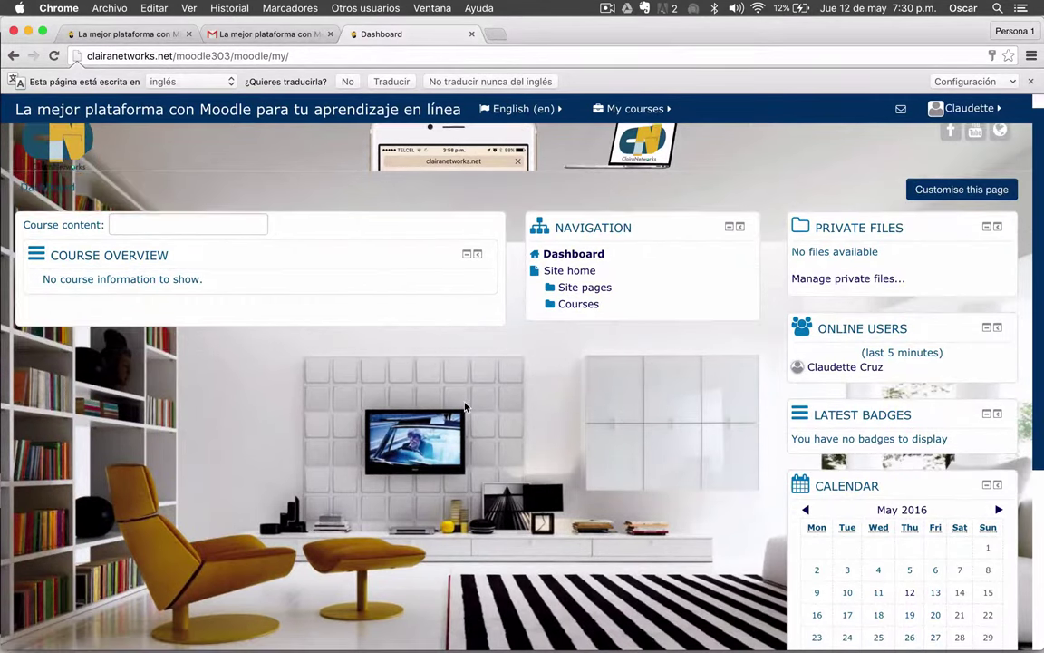
scroll(464, 408, "down", 2)
scroll(464, 407, "up", 3)
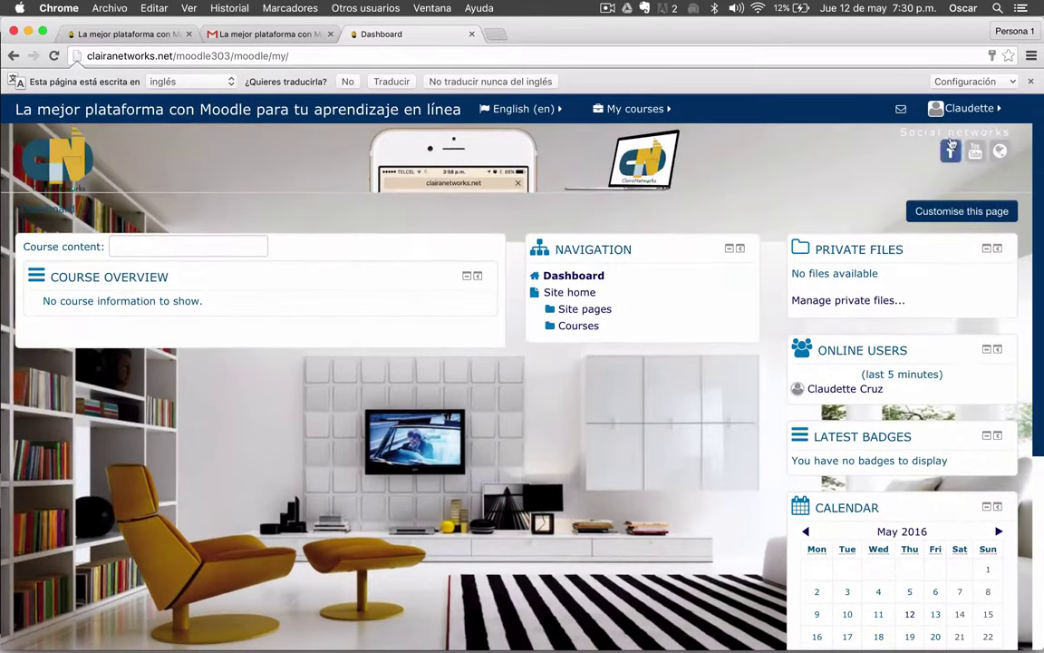
left_click(988, 108)
mouse_move(930, 156)
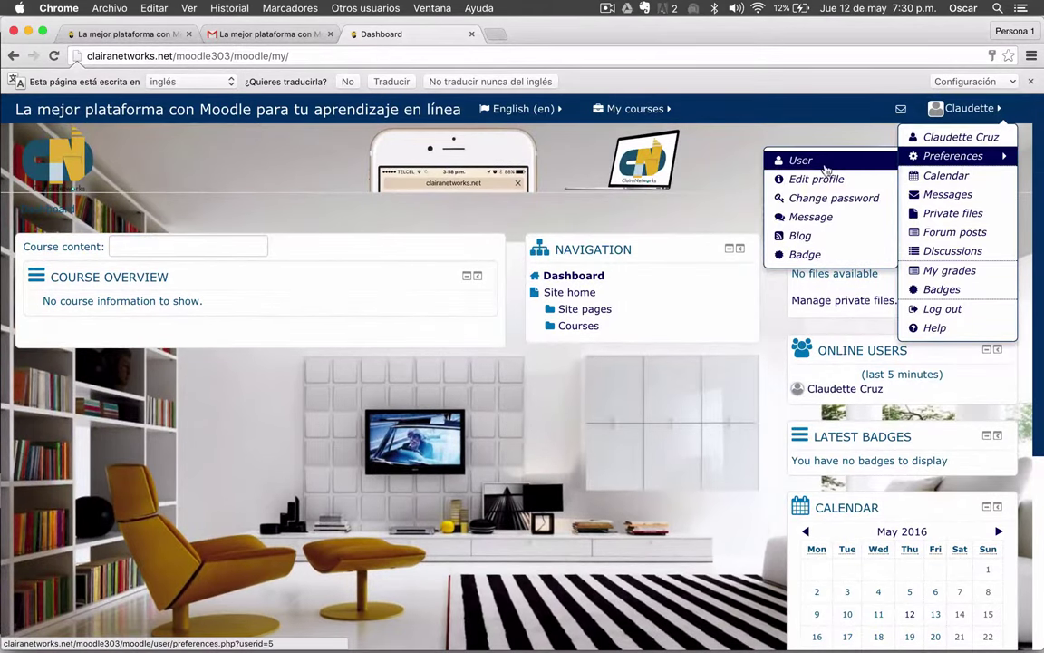
left_click(800, 179)
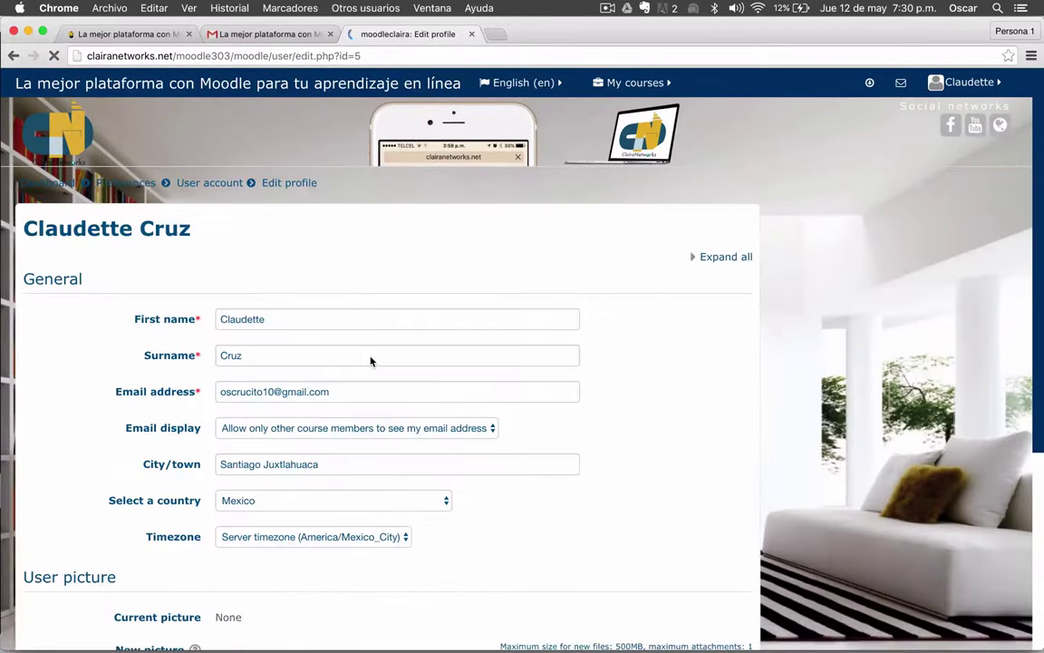
- Scroll the Edit profile page down to the User picture section
scroll(371, 360, "down", 2)
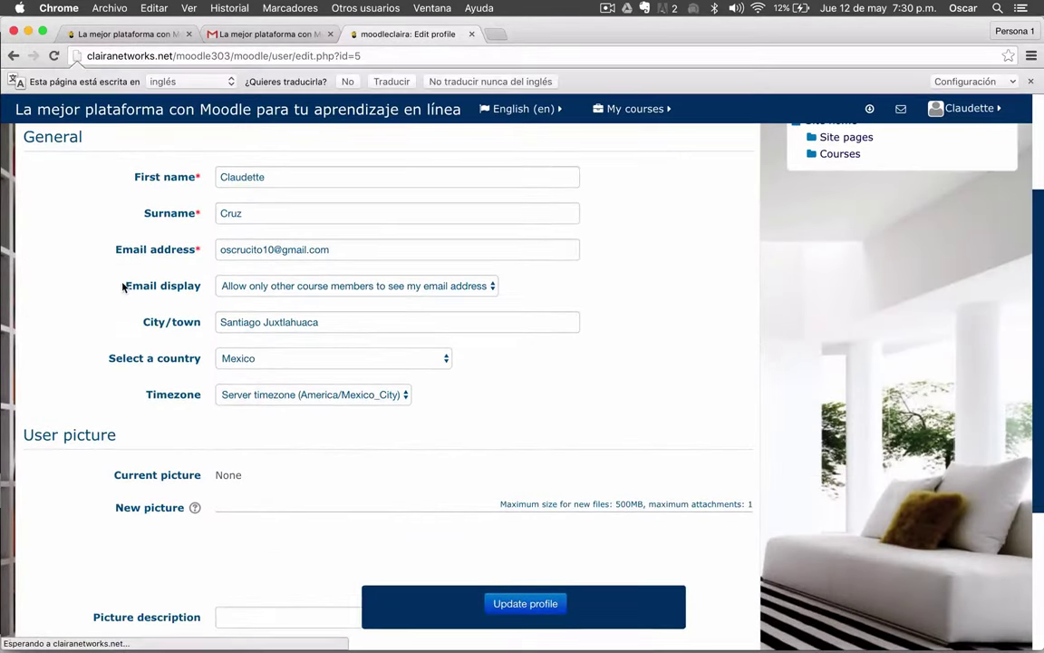
scroll(122, 287, "down", 5)
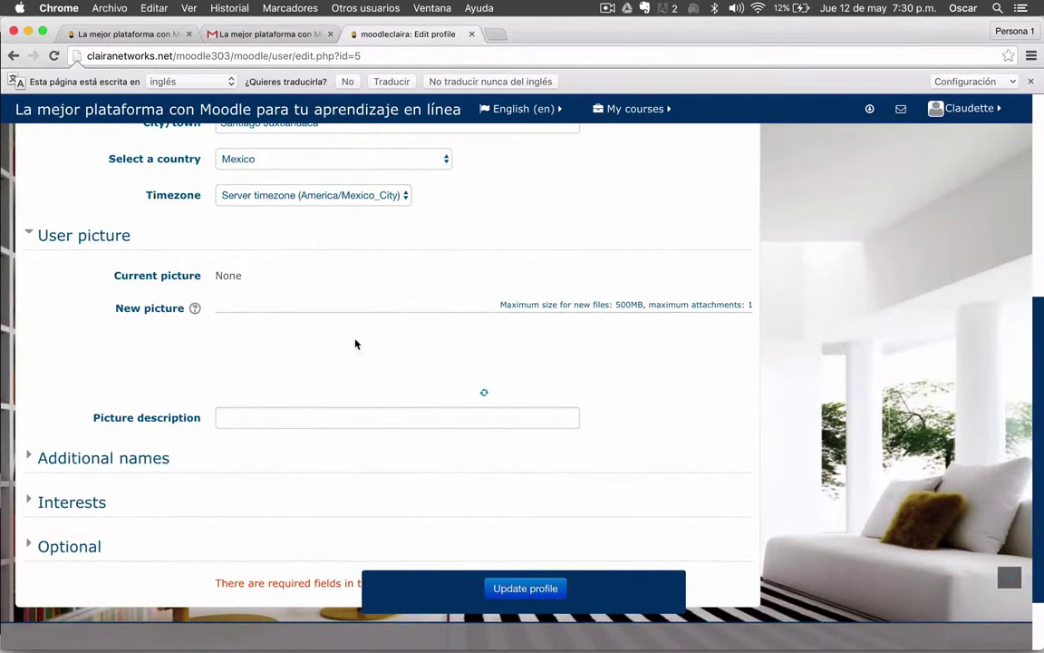
scroll(439, 385, "down", 2)
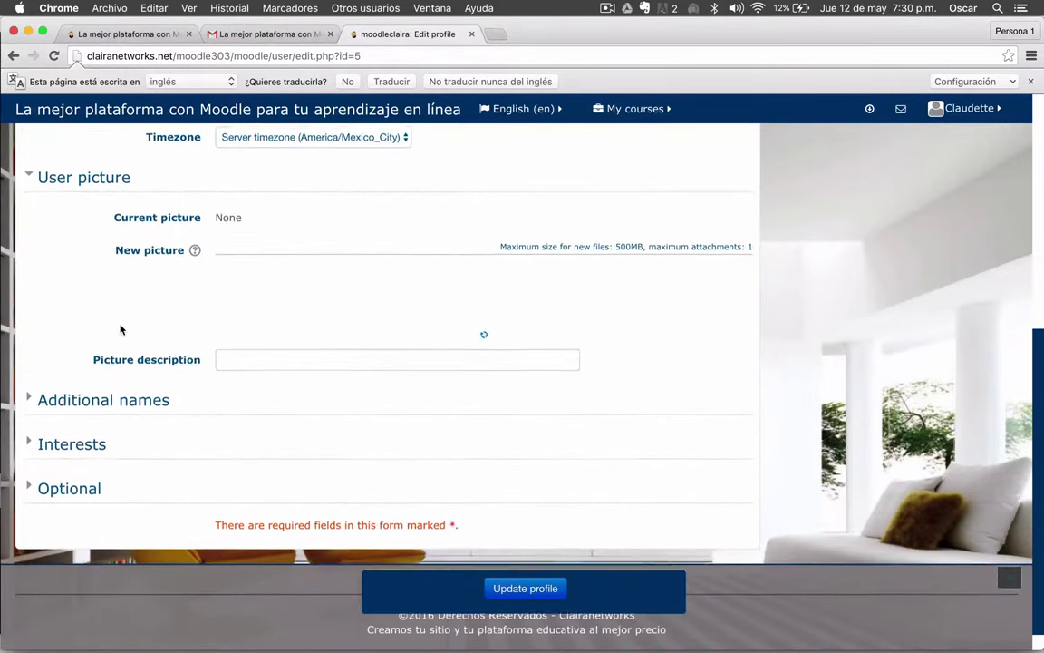
scroll(121, 328, "up", 3)
scroll(121, 328, "up", 2)
scroll(121, 329, "up", 3)
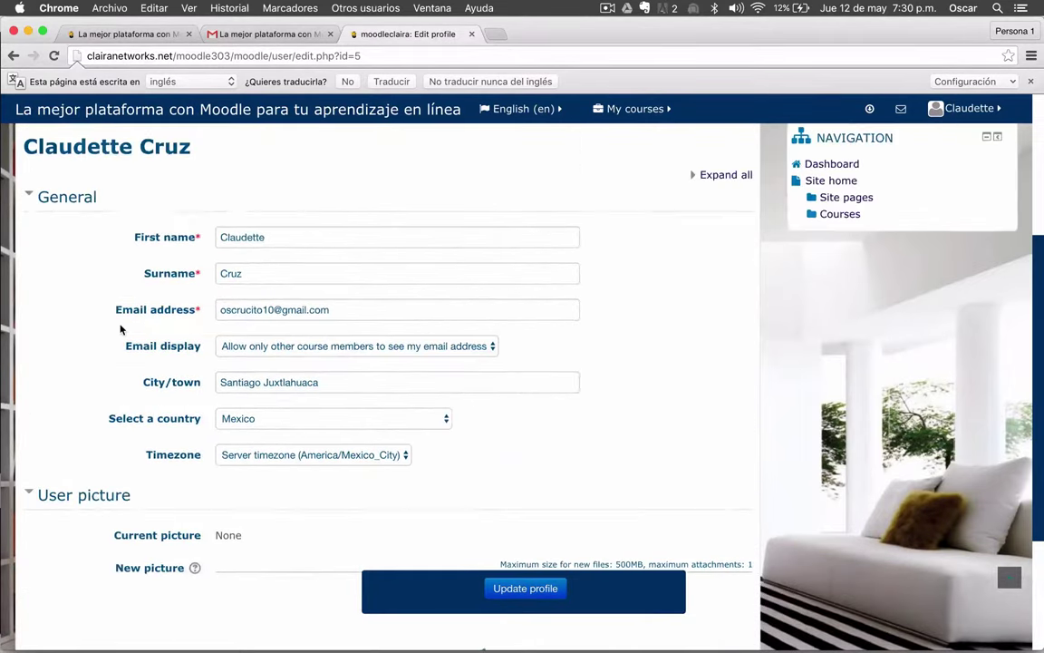
scroll(120, 328, "down", 7)
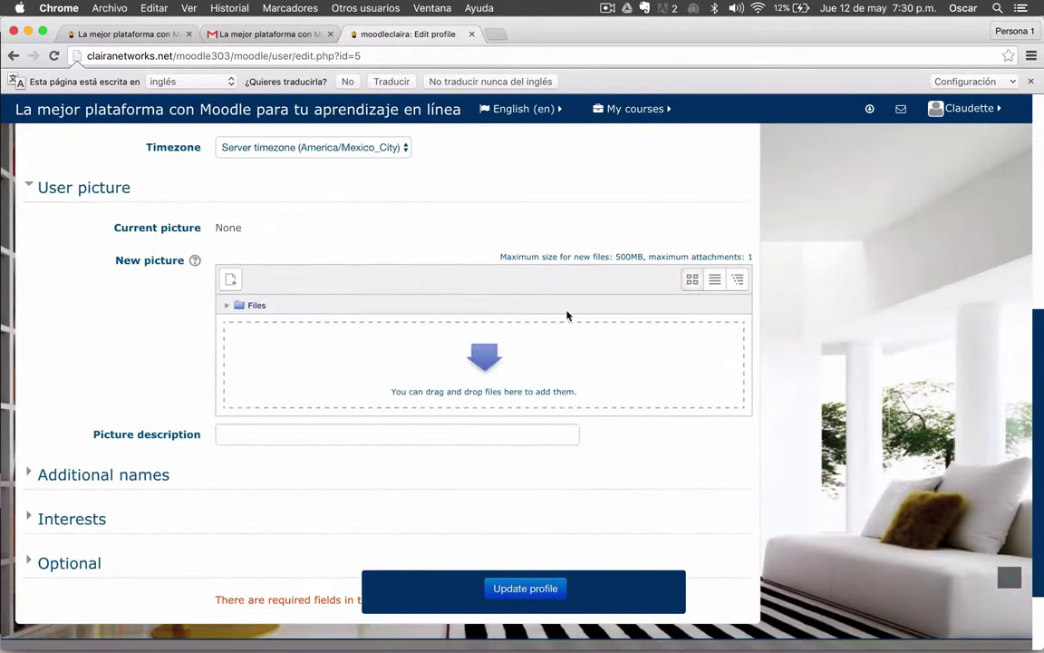
- Upload I-love-mama3-2 from the Desktop into the New picture area
left_click(488, 350)
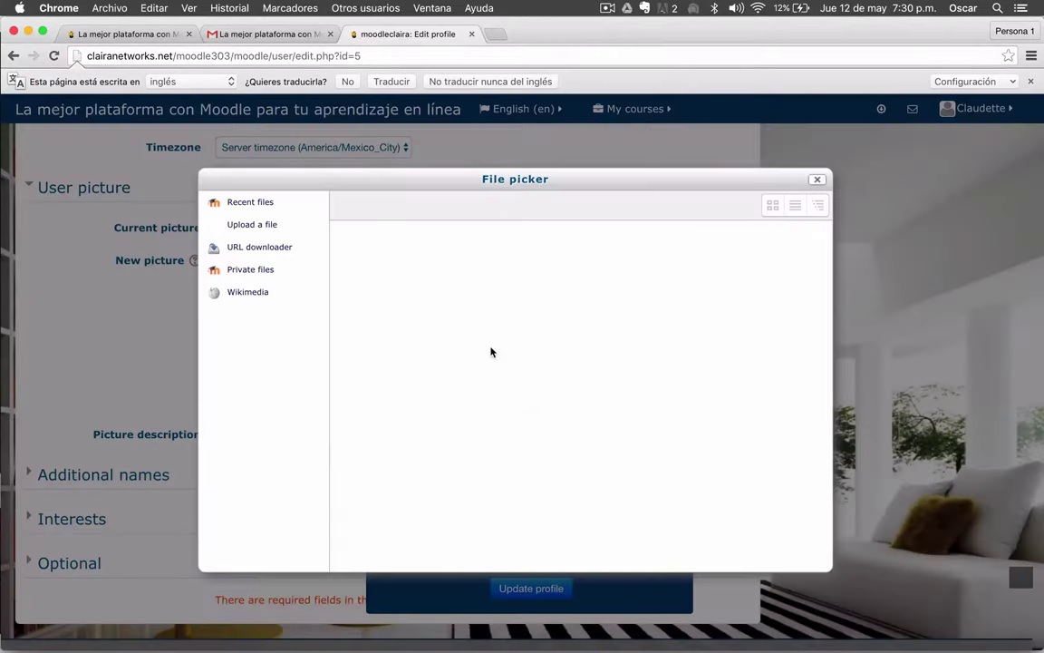
left_click(245, 227)
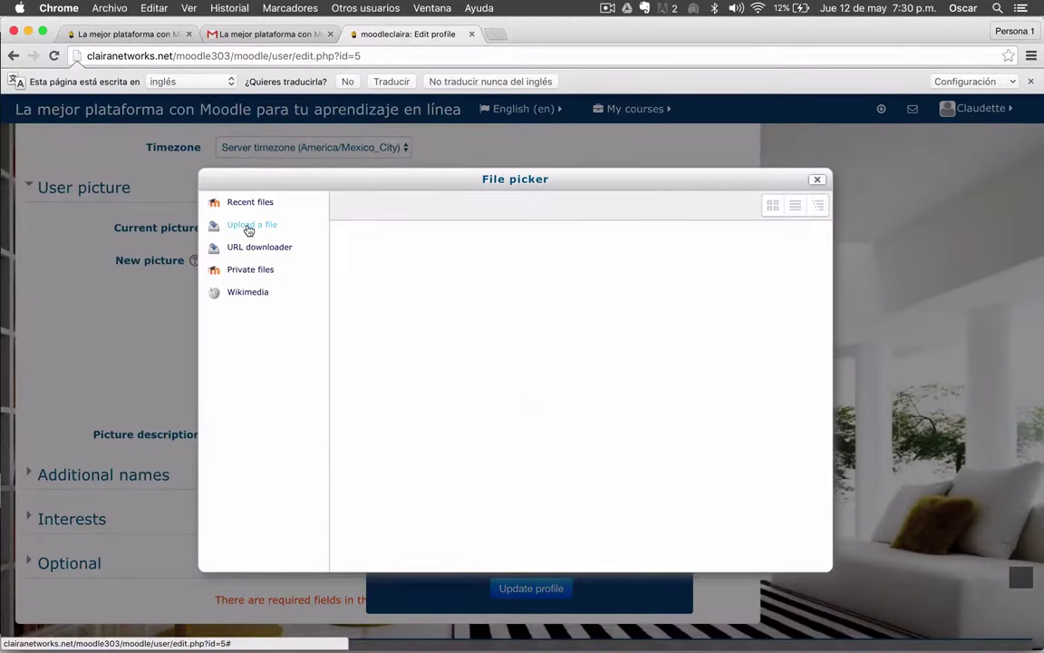
left_click(562, 283)
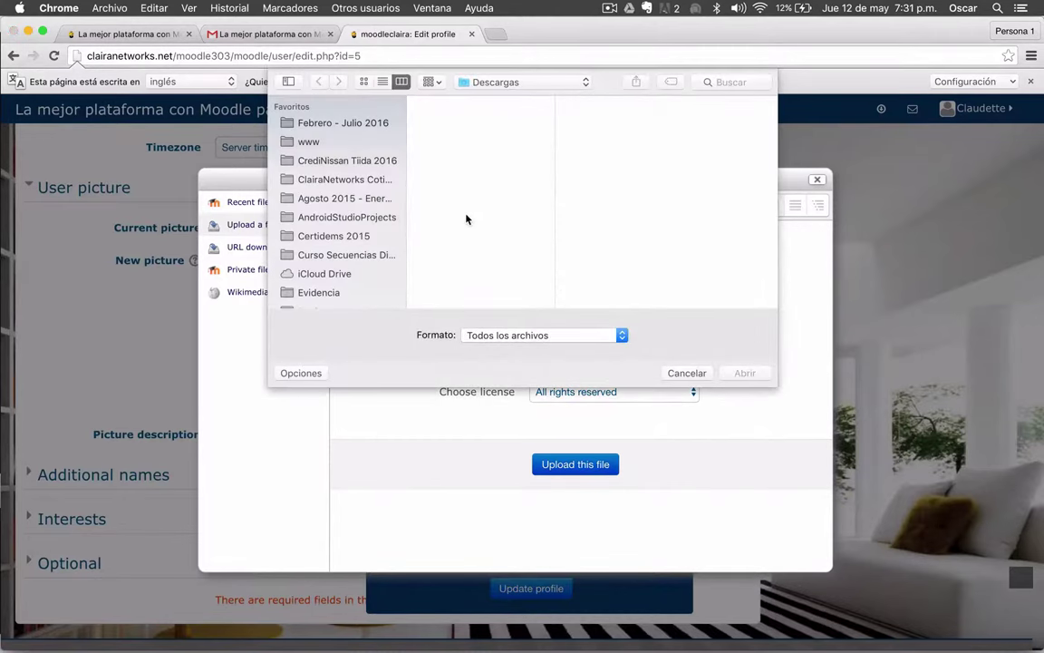
scroll(462, 206, "down", 5)
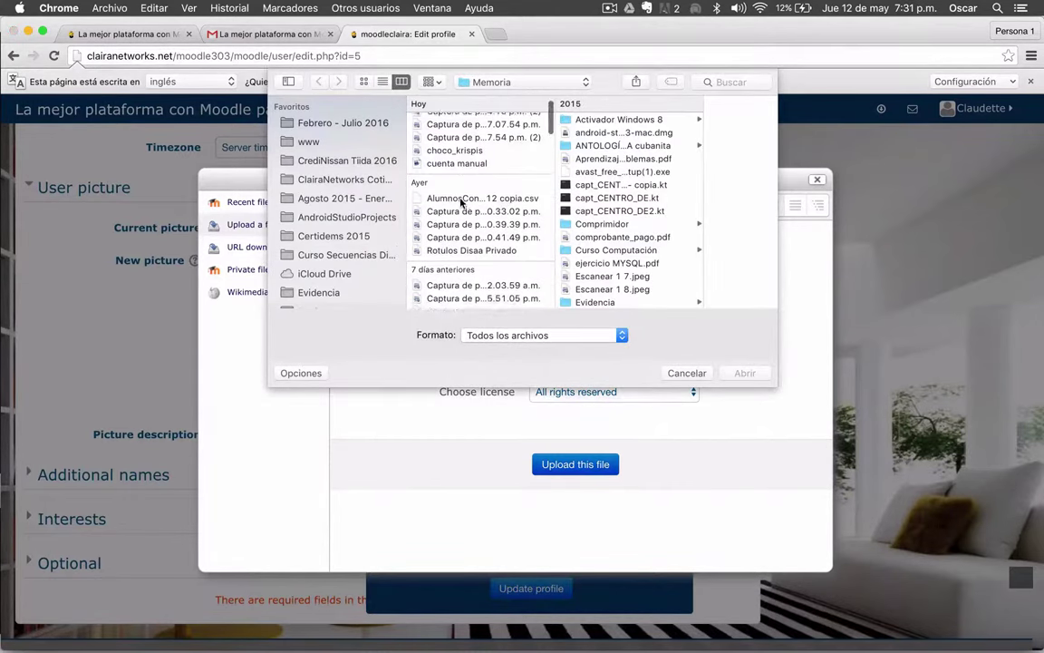
scroll(463, 203, "down", 10)
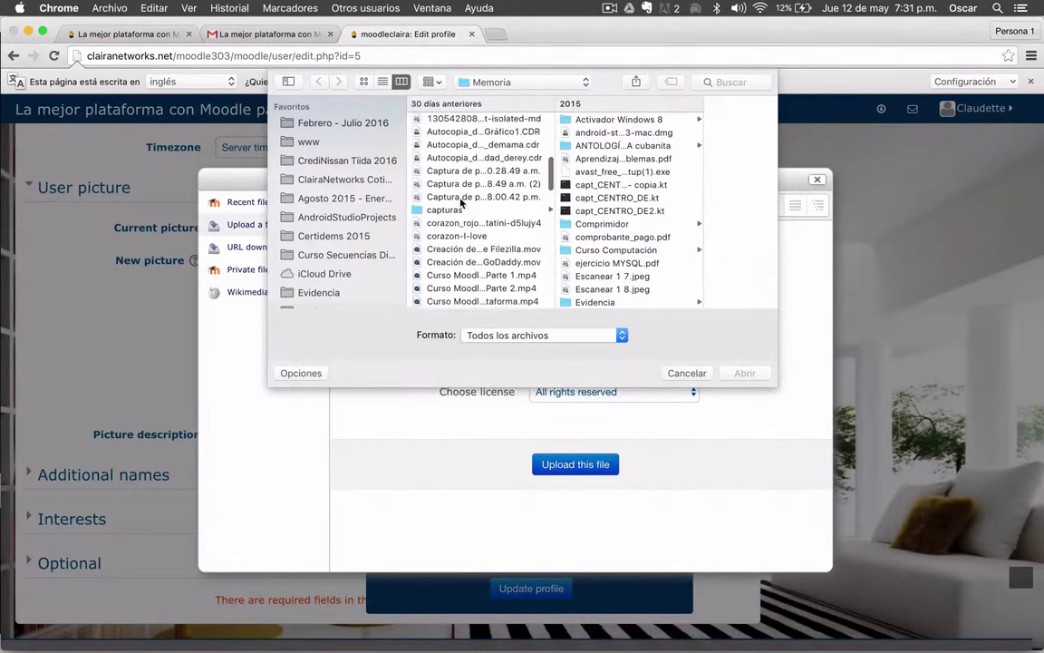
scroll(462, 203, "down", 2)
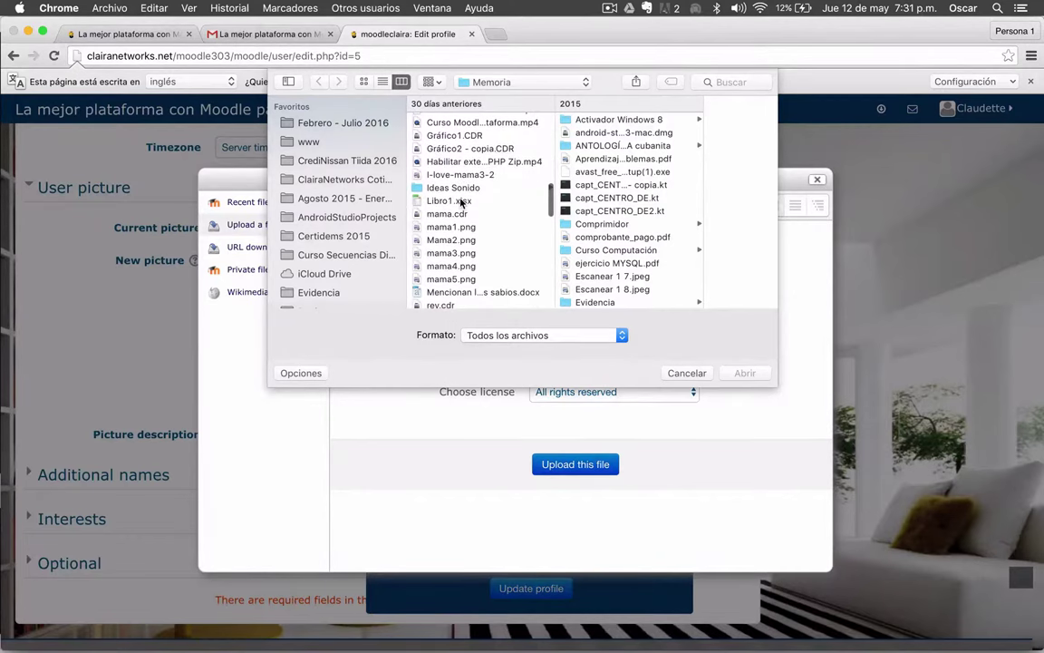
left_click(462, 176)
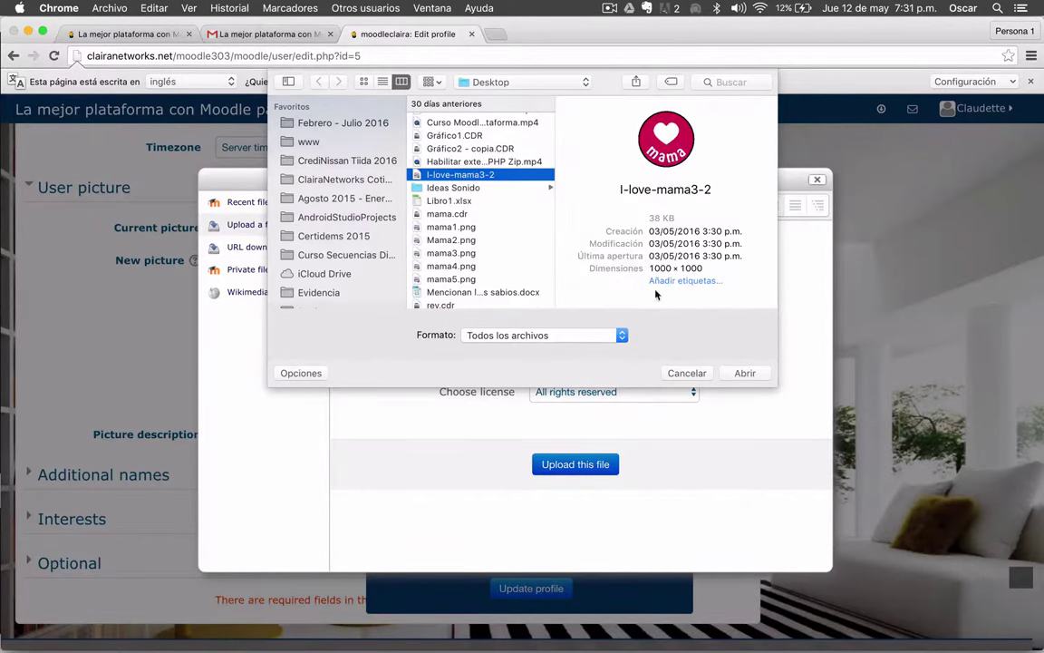
left_click(745, 373)
left_click(573, 465)
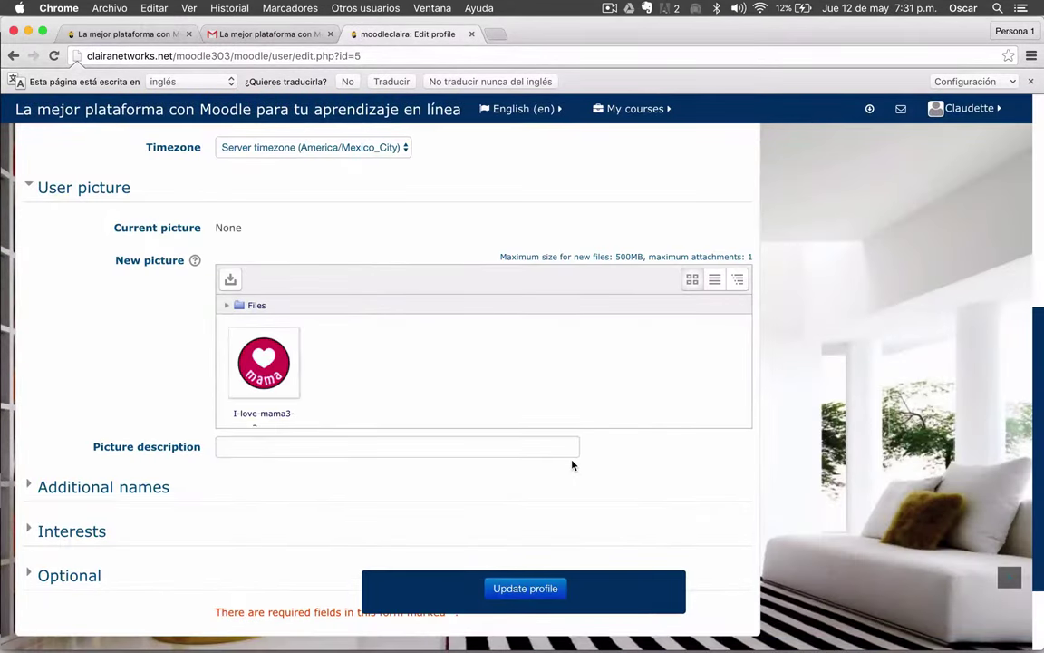
- Expand the Additional names, Interests and Optional sections of the student's profile form
scroll(112, 378, "down", 2)
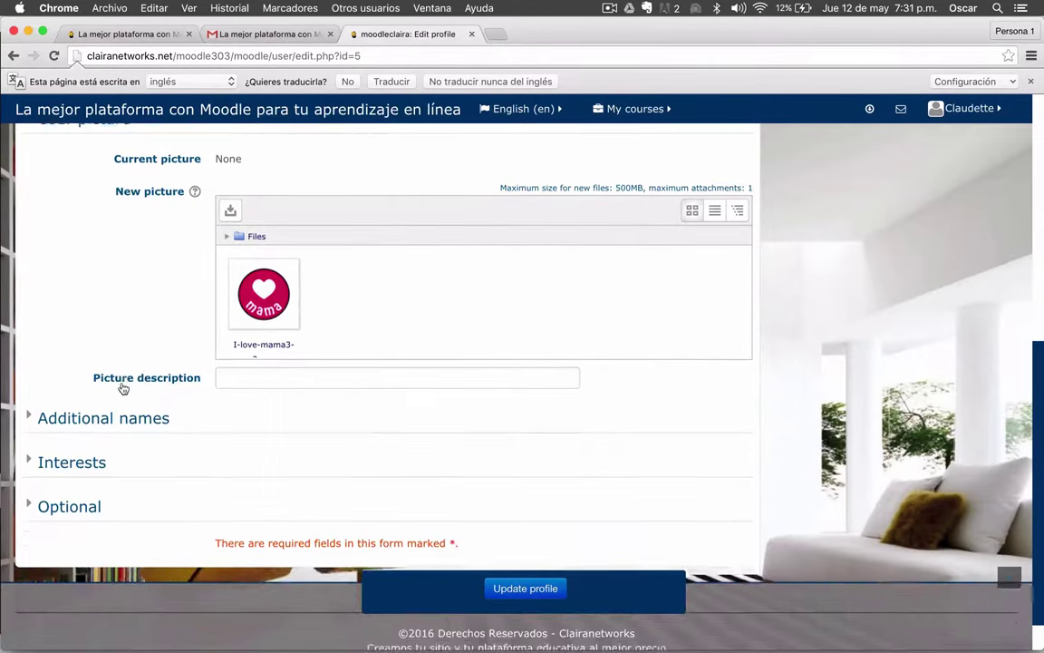
scroll(122, 389, "up", 3)
scroll(121, 389, "down", 3)
scroll(123, 389, "down", 2)
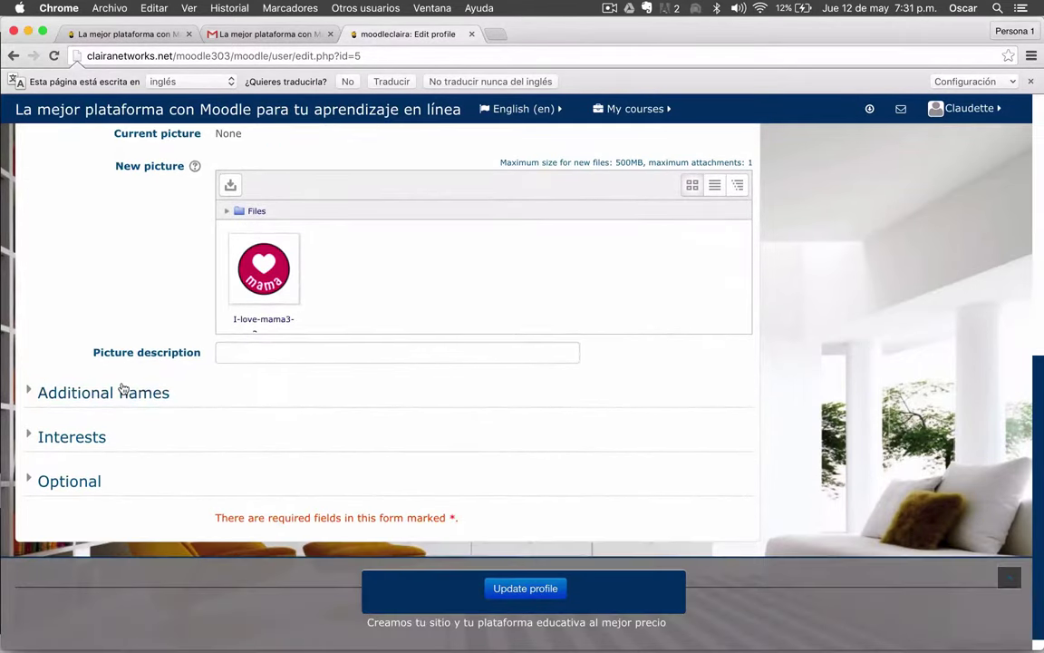
scroll(74, 430, "down", 1)
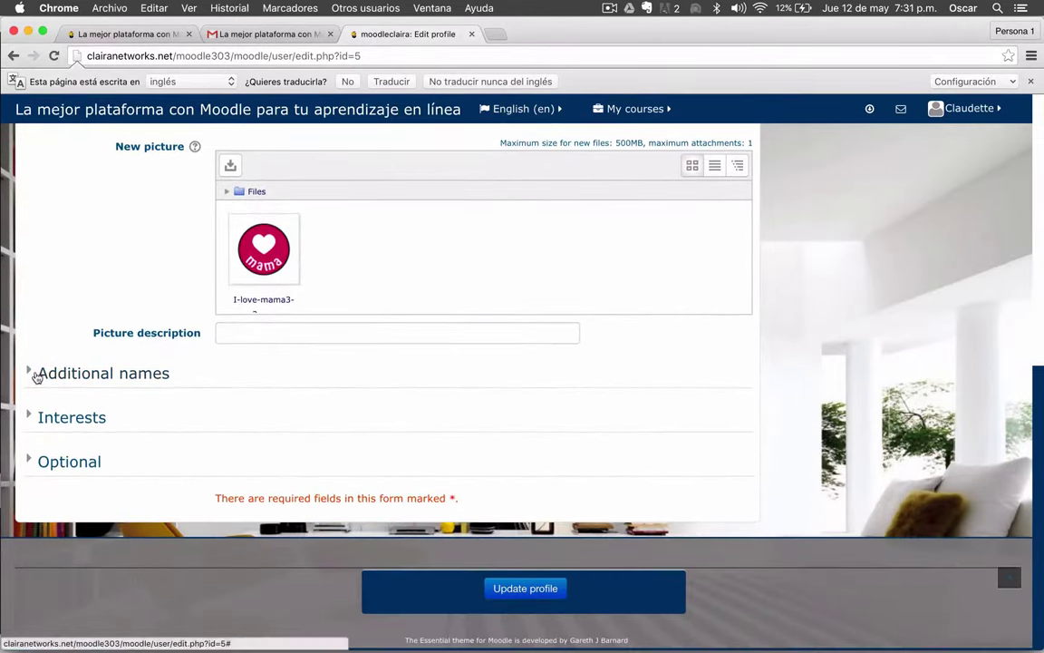
left_click(35, 373)
scroll(36, 376, "down", 3)
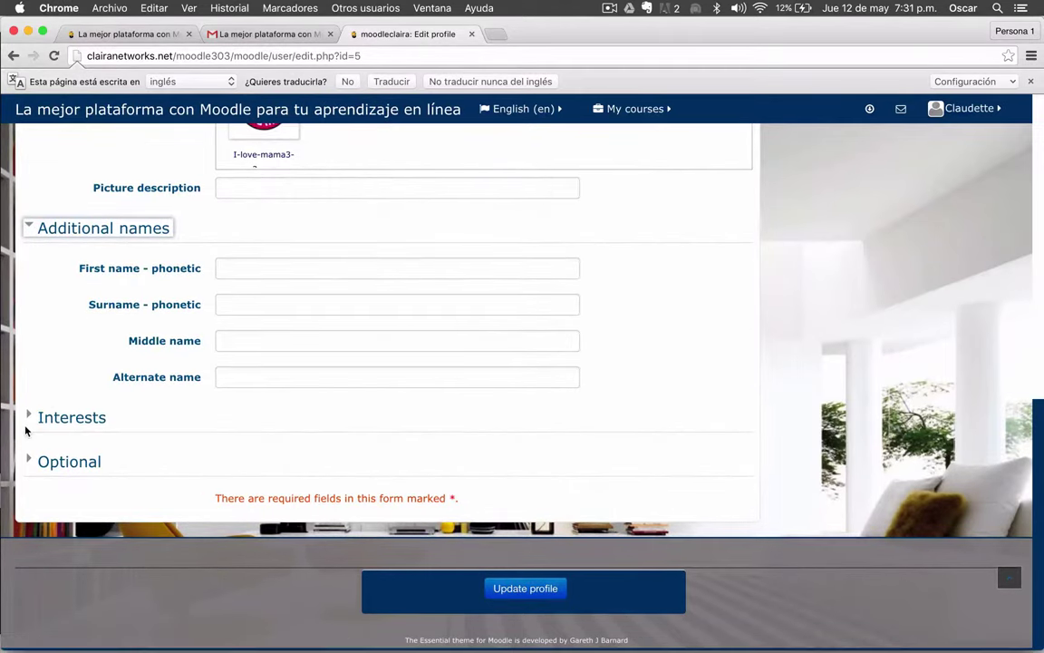
left_click(33, 416)
scroll(32, 418, "down", 1)
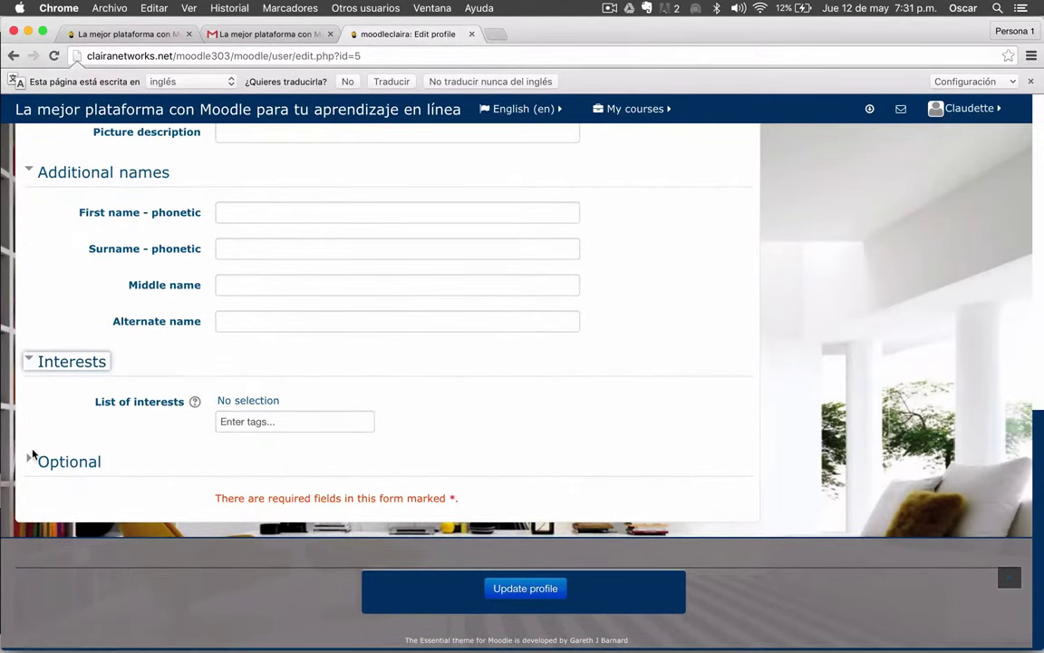
left_click(30, 462)
scroll(97, 416, "down", 5)
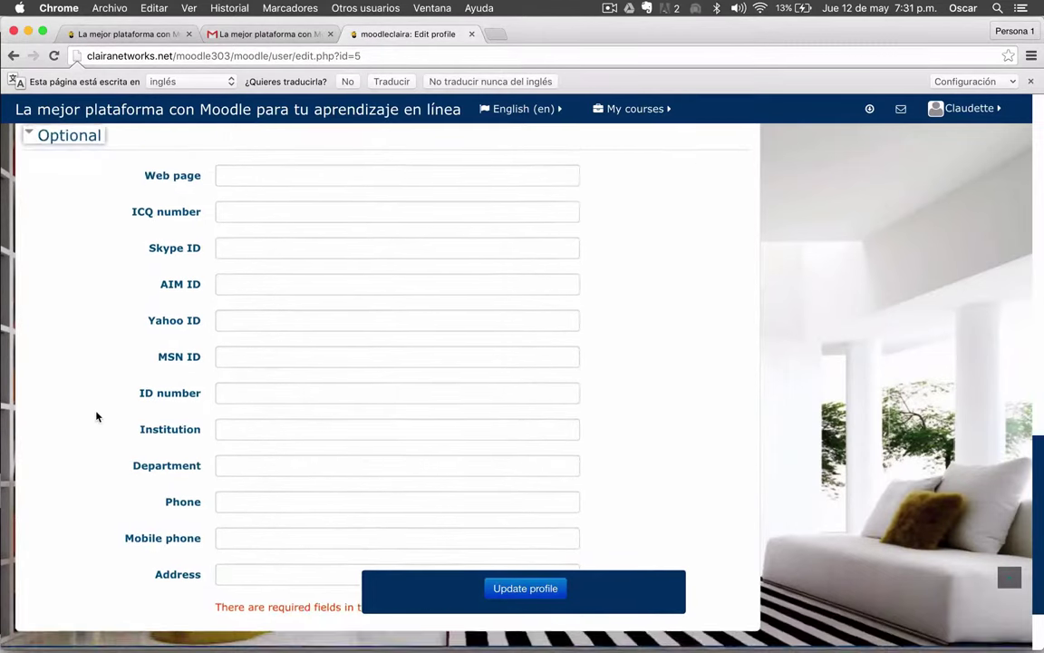
scroll(97, 416, "down", 1)
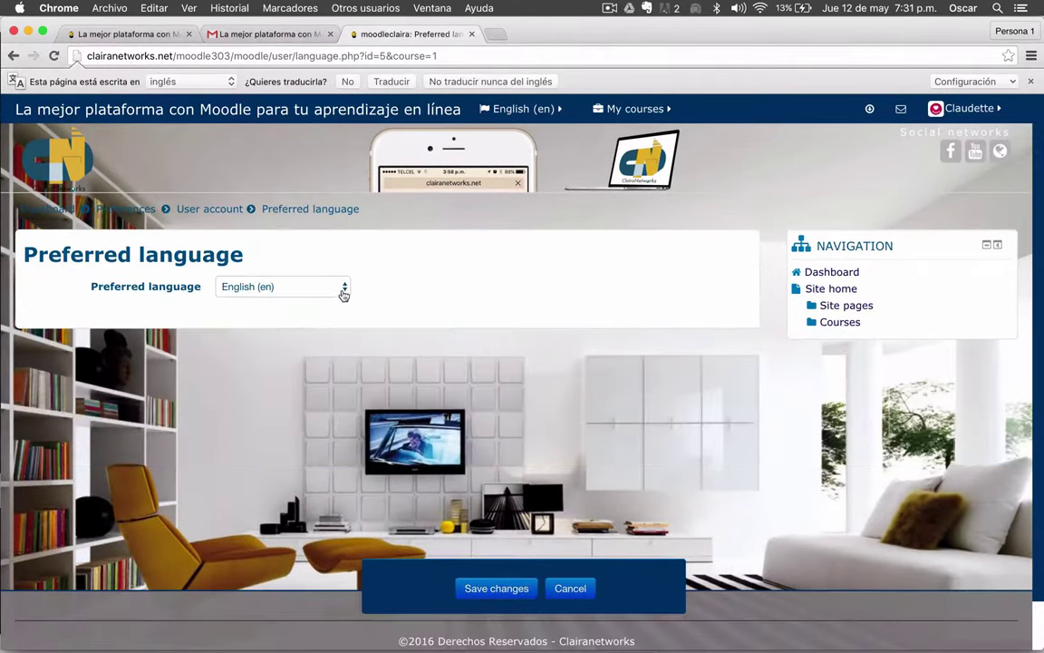
- Save Español - México (es_mx) as the preferred language, then check the user menu
left_click(342, 290)
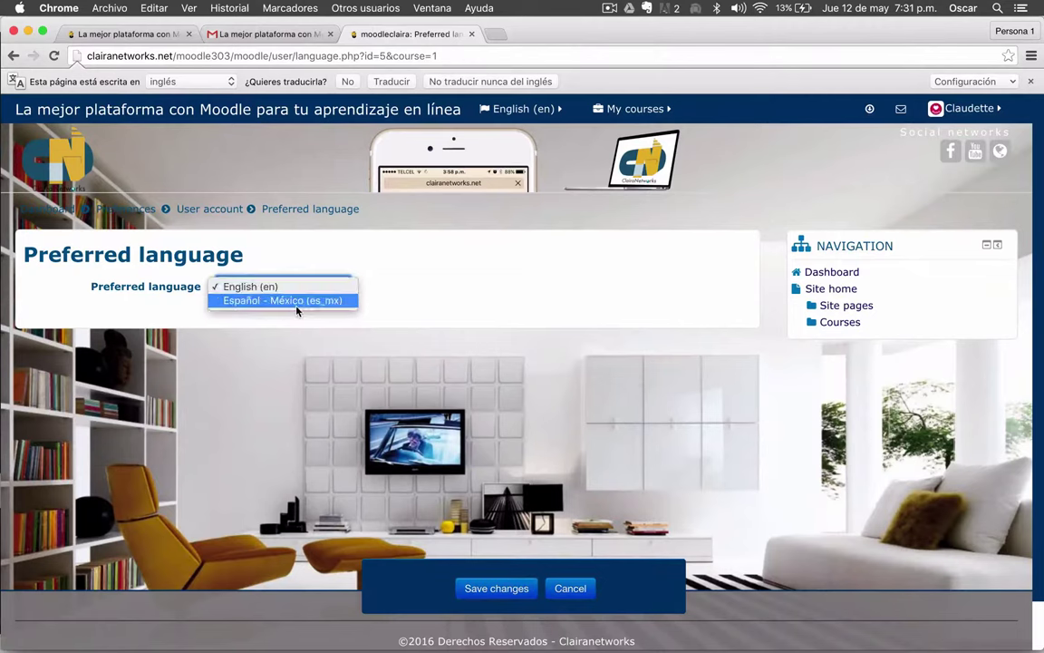
left_click(308, 304)
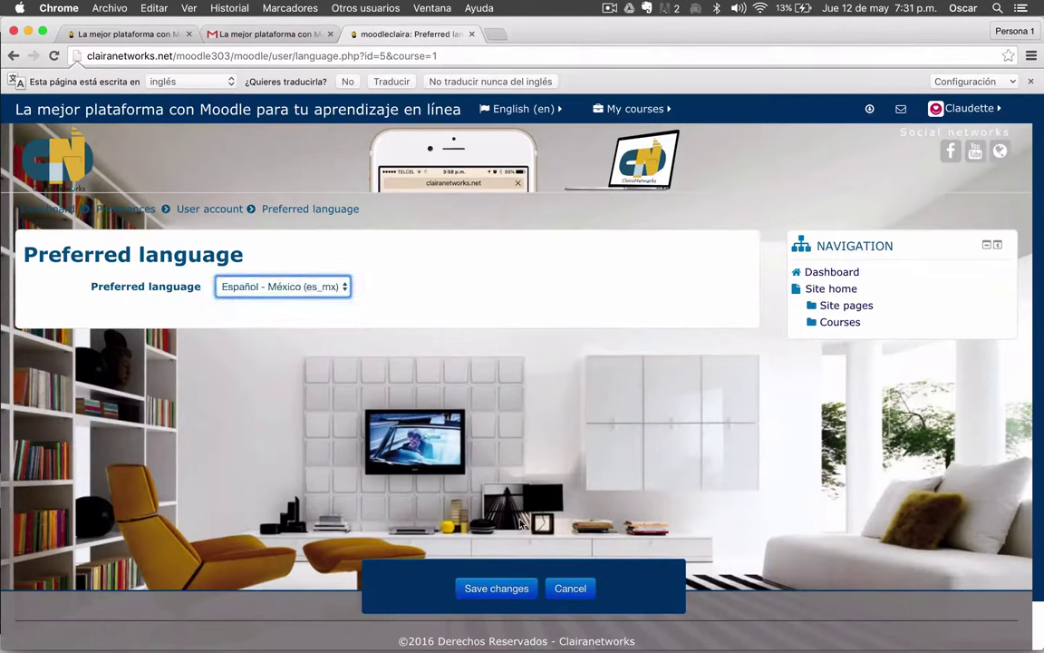
left_click(488, 590)
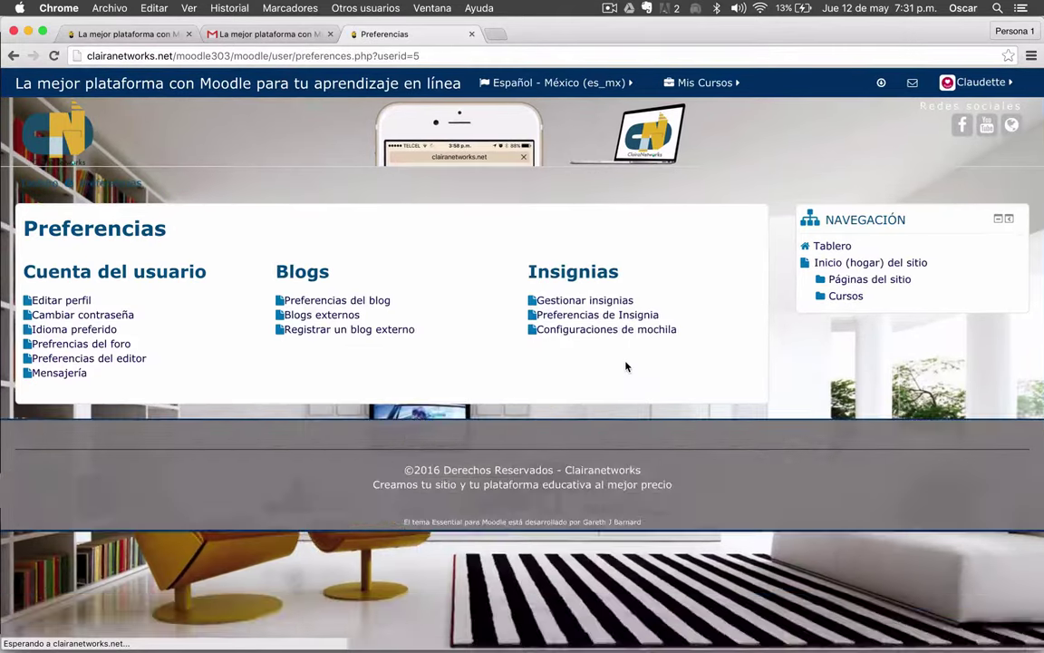
scroll(568, 453, "down", 2)
scroll(544, 363, "up", 2)
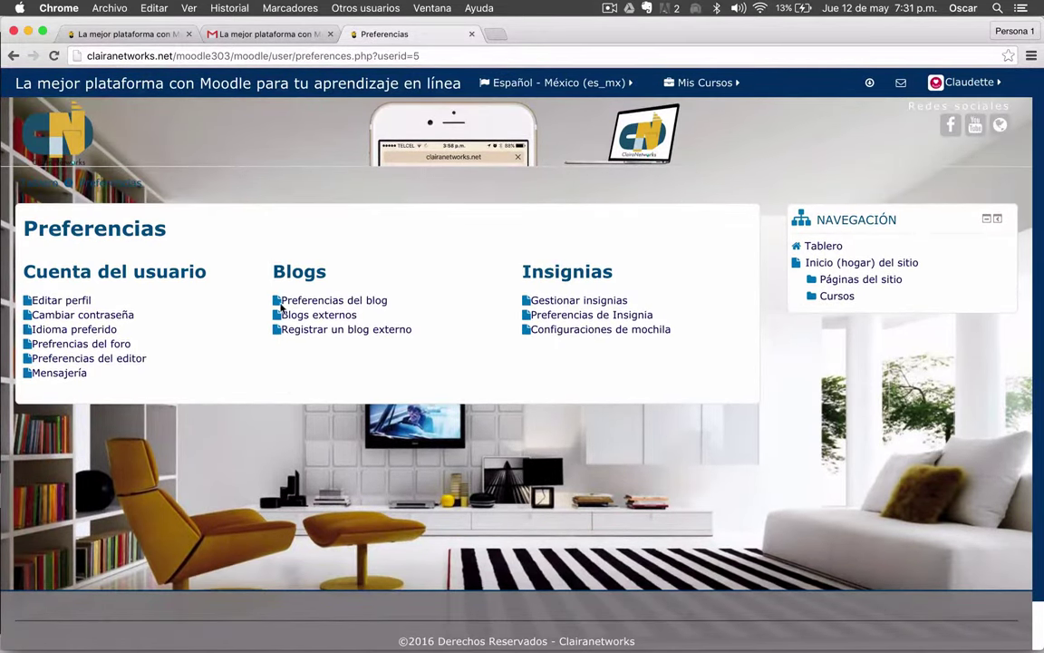
left_click(968, 83)
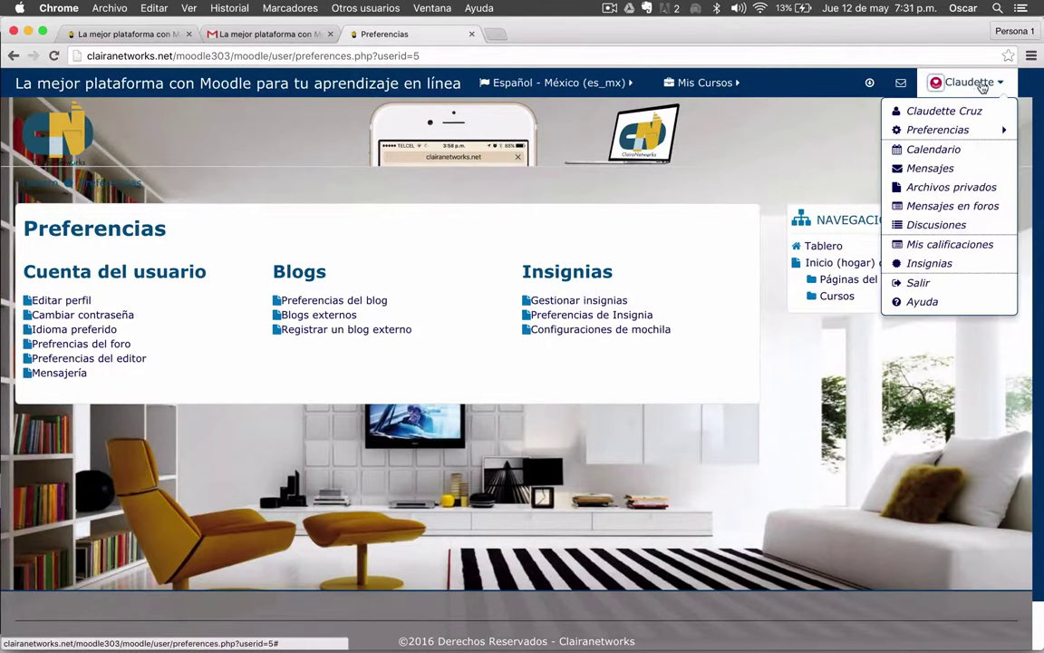
left_click(968, 82)
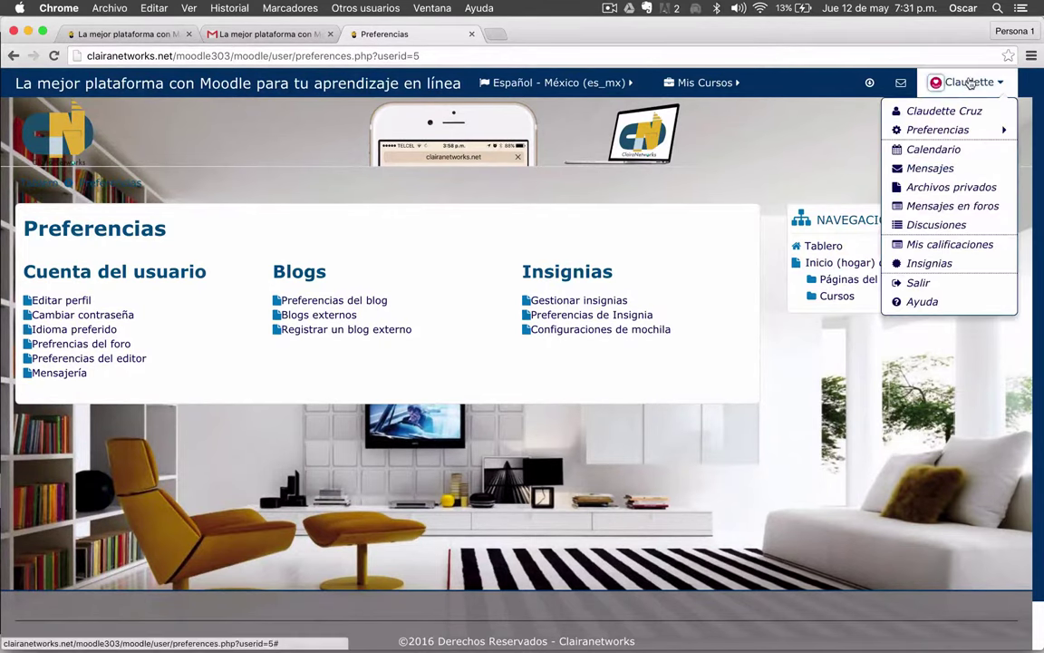
- In the admin's Safari window, browse the user list via Usuarios > Cuentas
key("ctrl+Up")
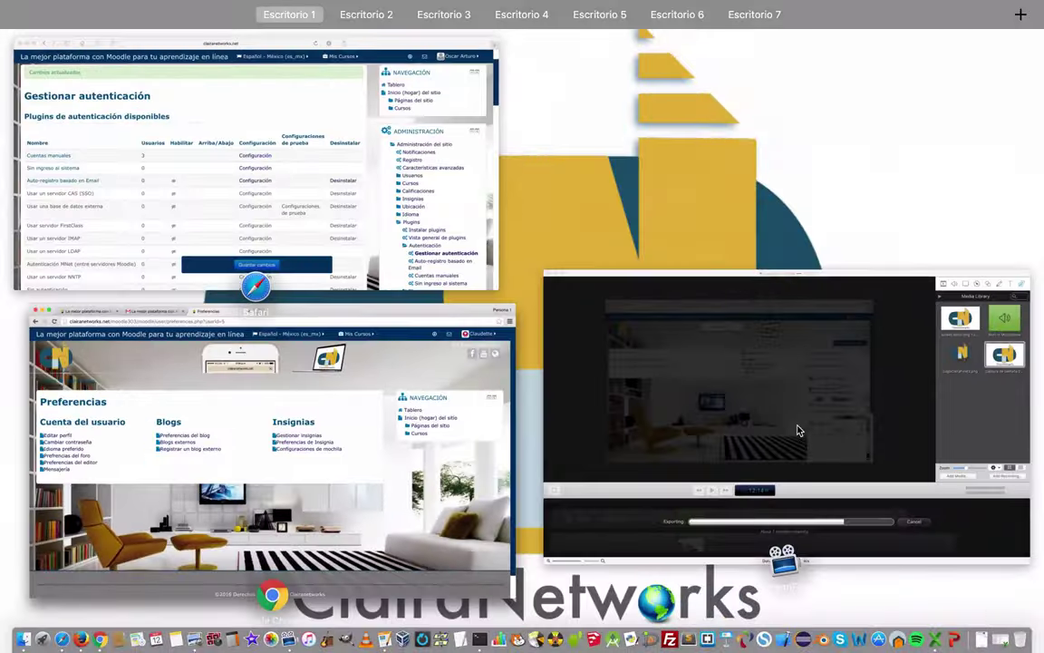
left_click(374, 240)
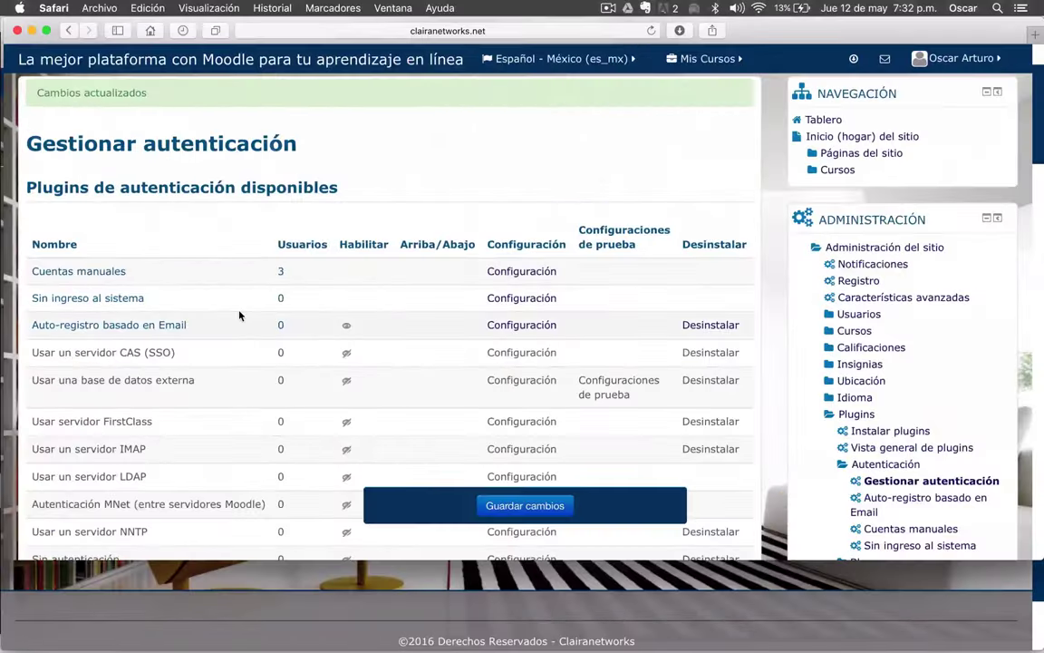
scroll(214, 278, "up", 3)
scroll(870, 318, "down", 3)
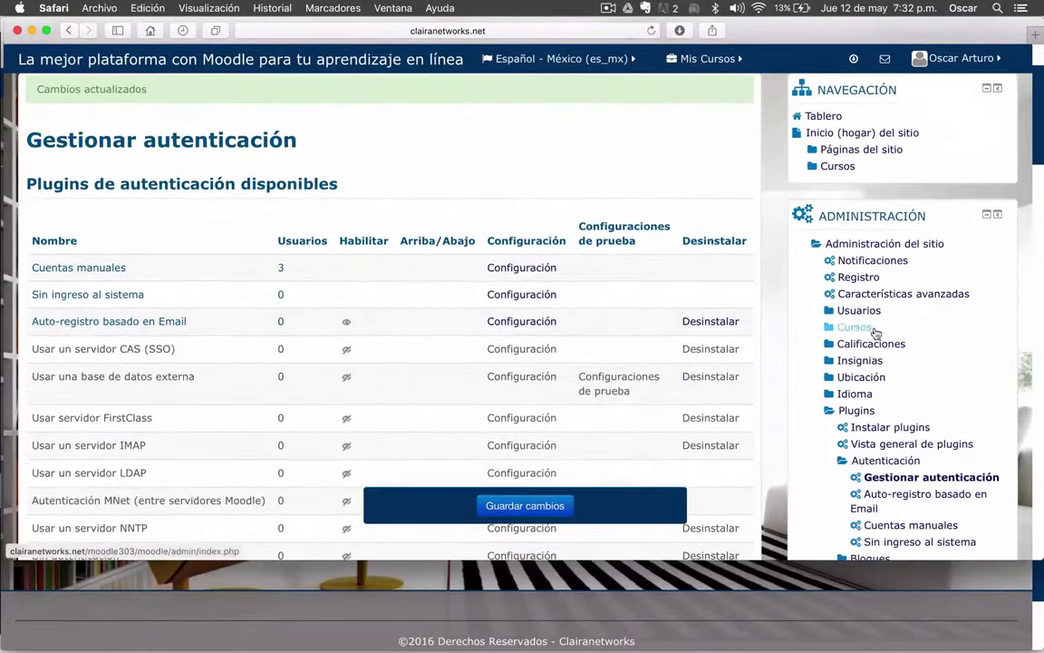
left_click(858, 310)
left_click(869, 330)
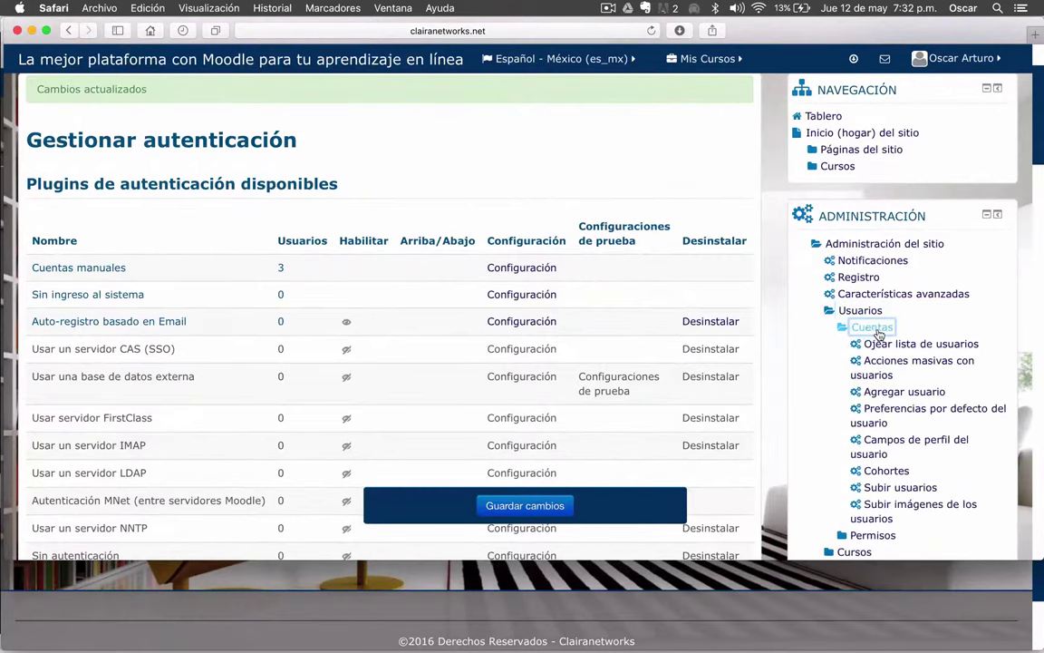
left_click(881, 344)
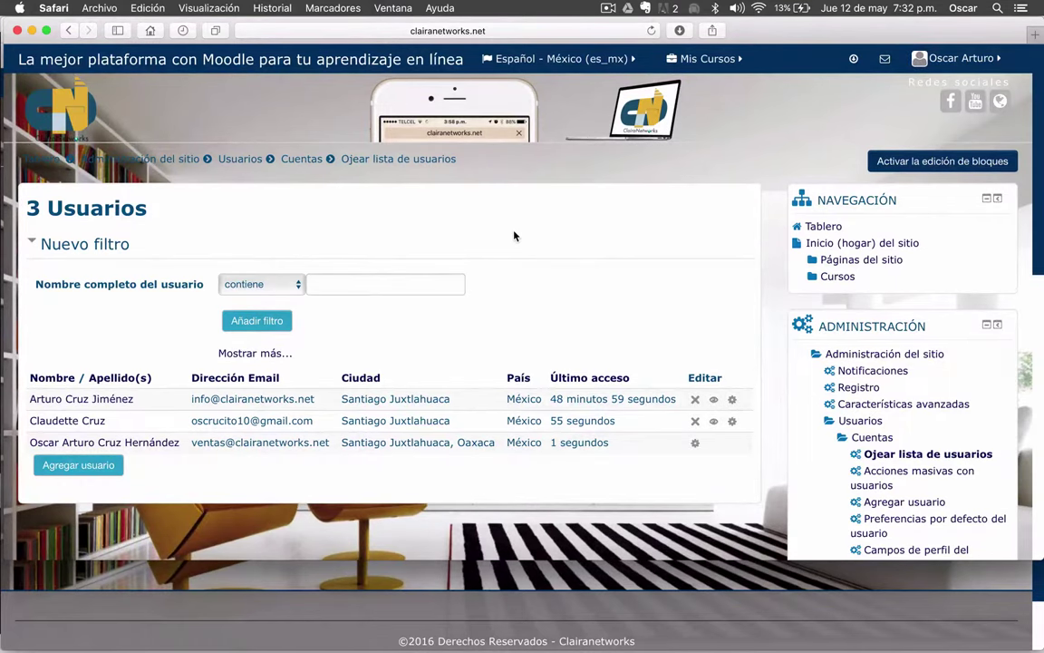
- Expand Plugins > Autenticación in the Administración block to reach Gestionar autenticación
scroll(514, 236, "down", 2)
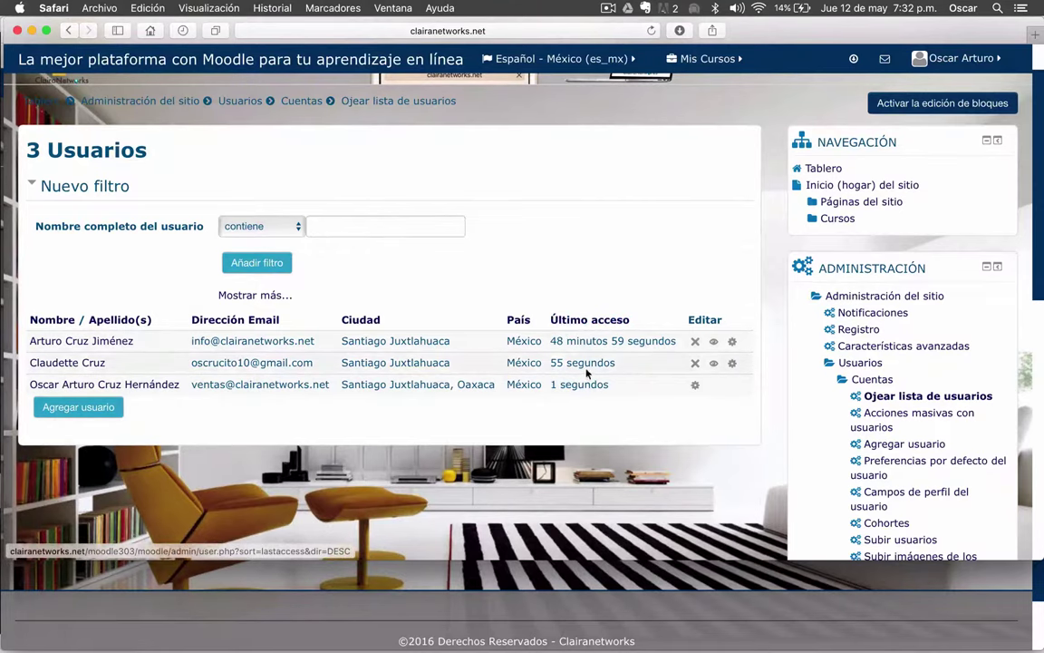
scroll(568, 364, "down", 5)
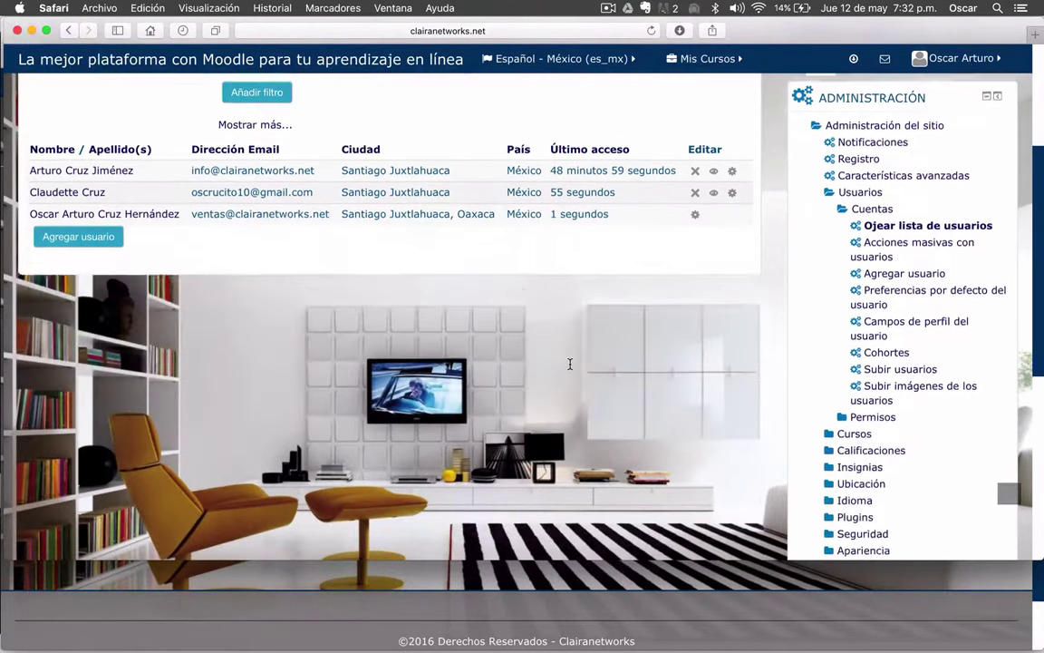
scroll(571, 364, "down", 4)
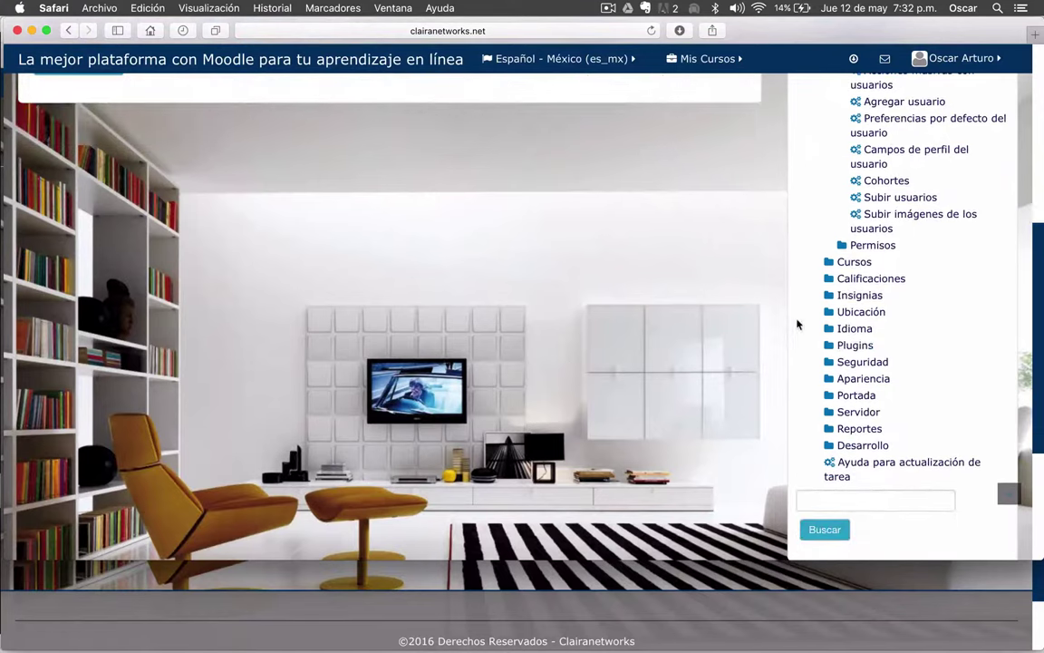
left_click(835, 346)
scroll(596, 259, "down", 3)
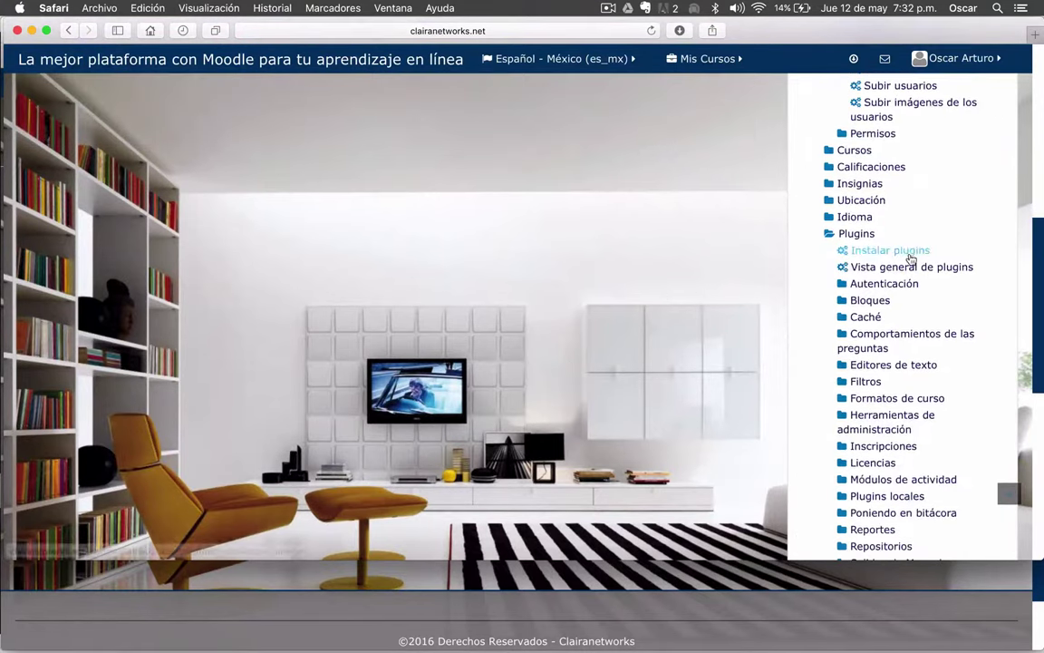
scroll(711, 330, "down", 3)
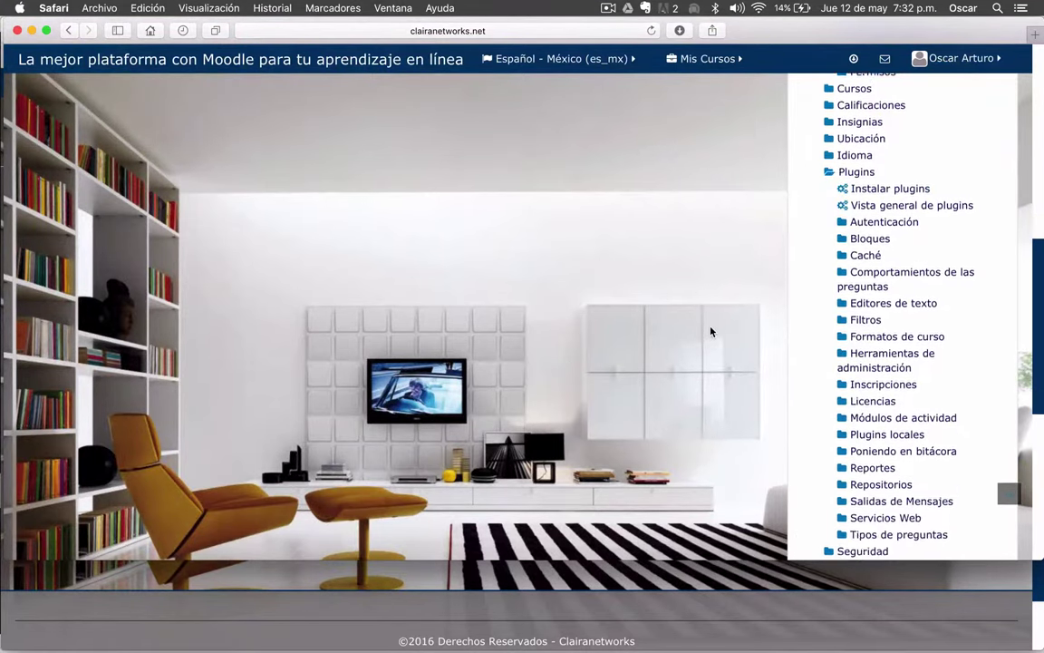
left_click(870, 191)
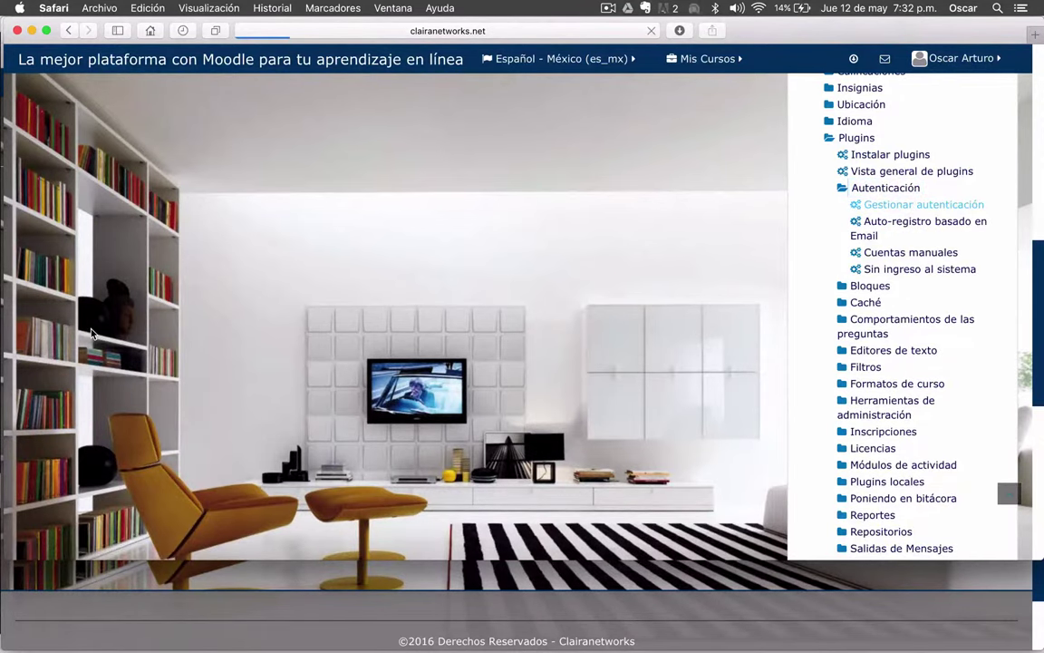
scroll(504, 364, "down", 2)
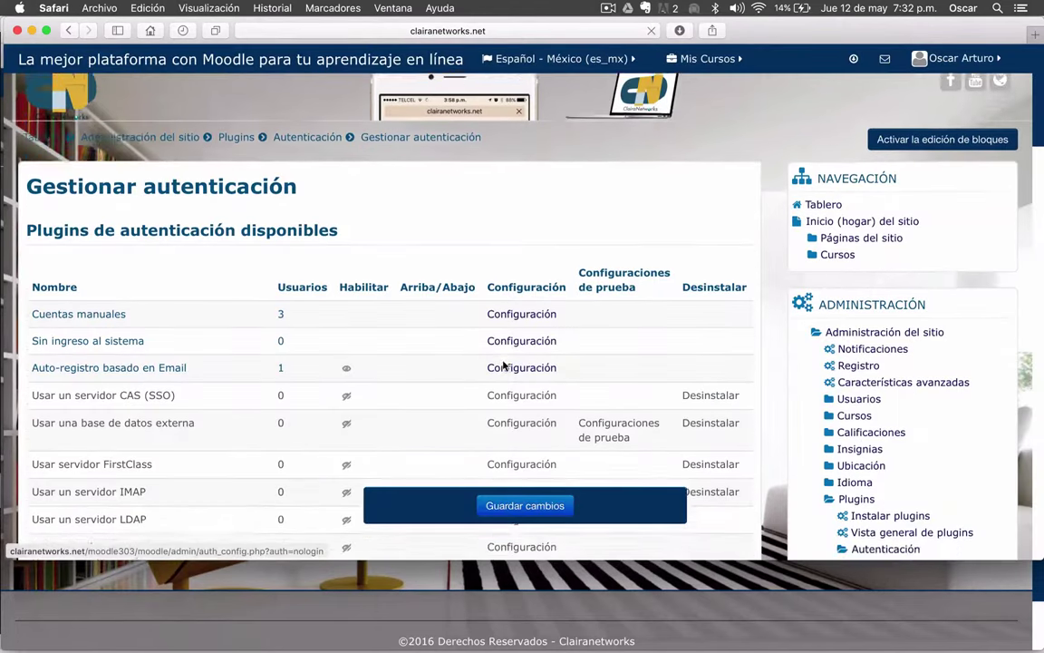